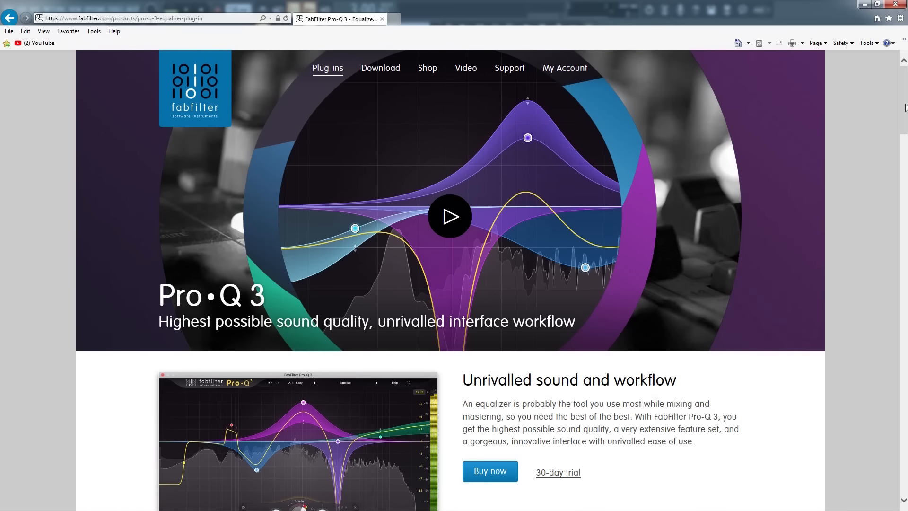
Step: Look through the Pro-Q 3 product page, from the introduction to the key features and tutorial videos
{"action": "left_click_drag", "start_coordinate": [906, 99], "coordinate": [906, 154]}
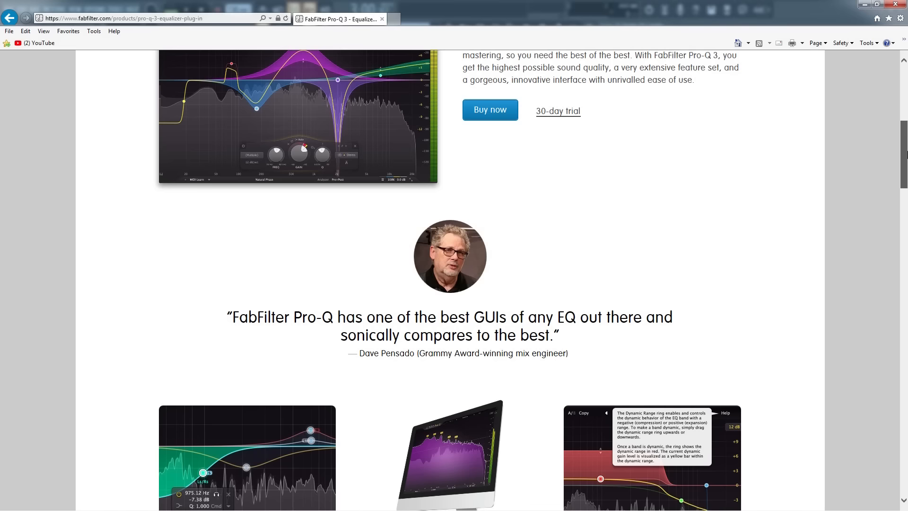
{"action": "left_click_drag", "start_coordinate": [905, 154], "coordinate": [906, 295]}
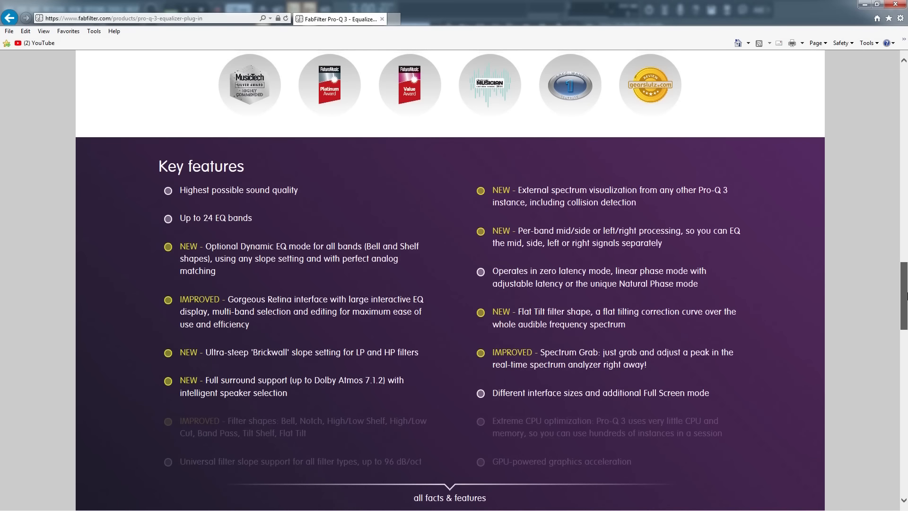
{"action": "scroll", "coordinate": [905, 296], "scroll_direction": "down", "scroll_amount": 6}
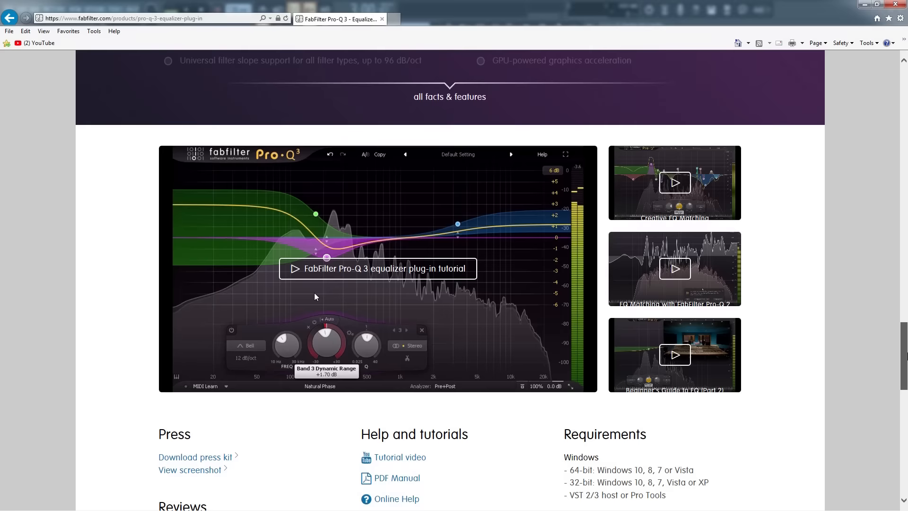
{"action": "left_click_drag", "start_coordinate": [906, 353], "coordinate": [884, 54]}
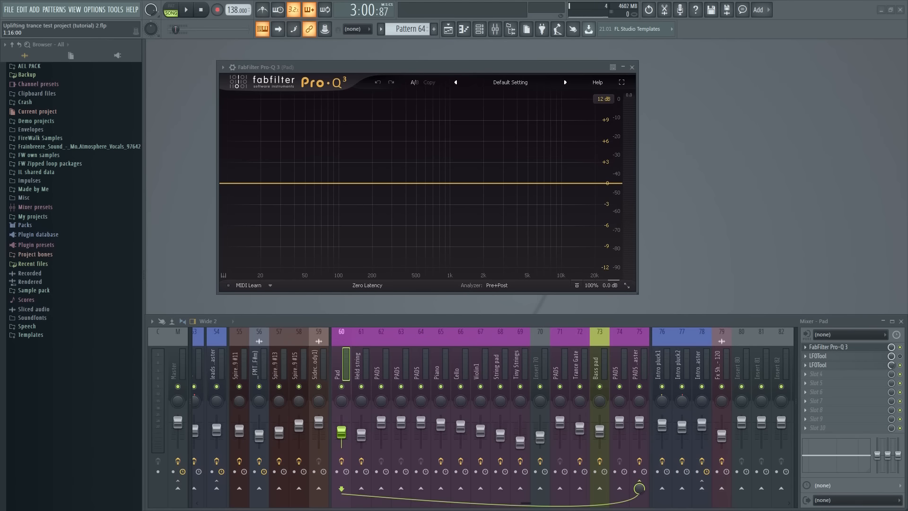
Step: In FL Studio, reposition the Pro-Q 3 plug-in window and try freely resizing it to smaller and larger dimensions
{"action": "mouse_move", "coordinate": [393, 72]}
{"action": "left_mouse_down"}
{"action": "mouse_move", "coordinate": [420, 72]}
{"action": "mouse_move", "coordinate": [407, 69]}
{"action": "left_mouse_up"}
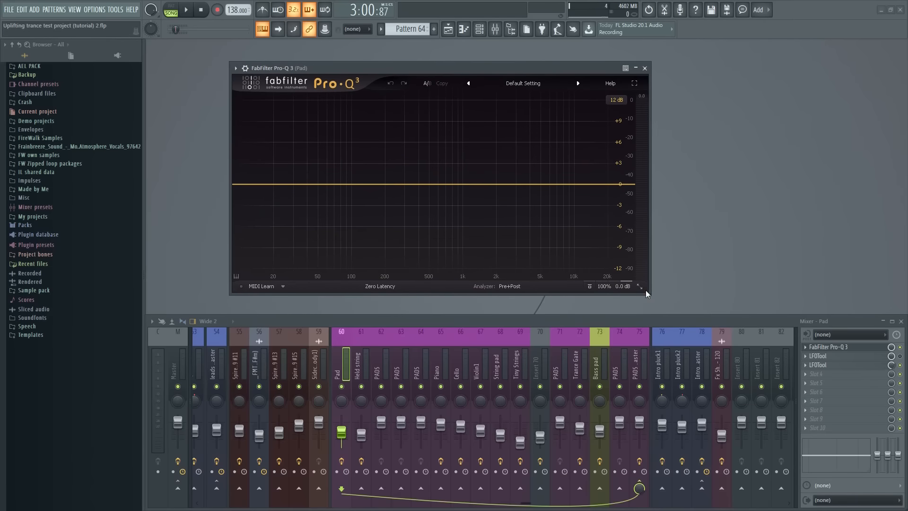
{"action": "left_click_drag", "start_coordinate": [650, 297], "coordinate": [680, 311]}
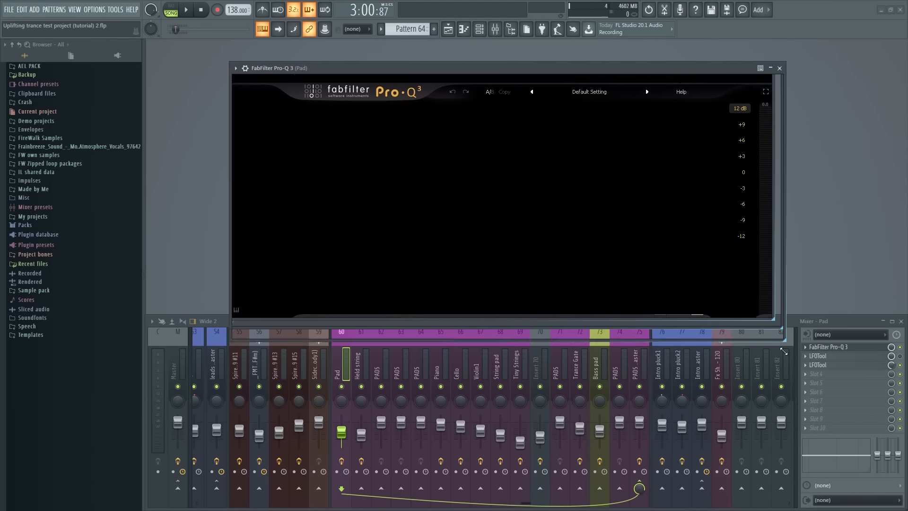
{"action": "left_click_drag", "start_coordinate": [401, 80], "coordinate": [377, 62]}
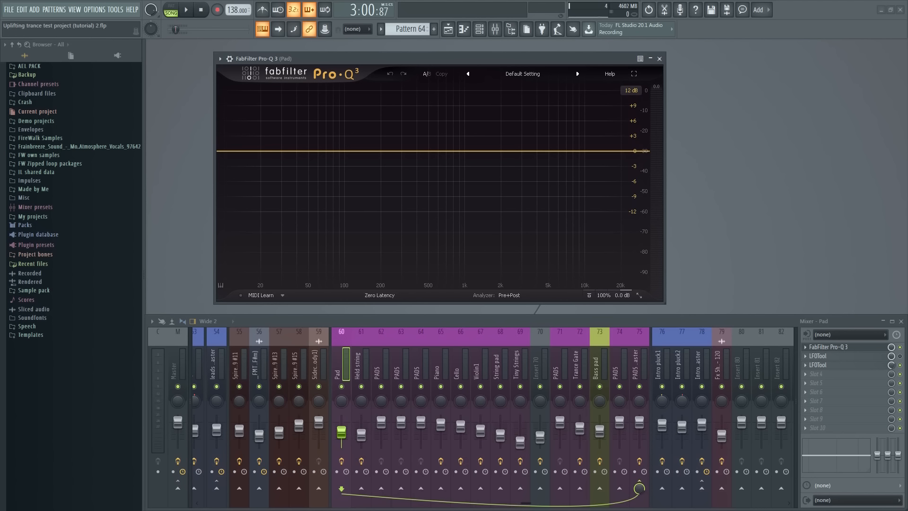
{"action": "mouse_move", "coordinate": [639, 295]}
{"action": "left_mouse_down"}
{"action": "mouse_move", "coordinate": [664, 300]}
{"action": "mouse_move", "coordinate": [860, 426]}
{"action": "mouse_move", "coordinate": [841, 432]}
{"action": "mouse_move", "coordinate": [647, 280]}
{"action": "left_mouse_up"}
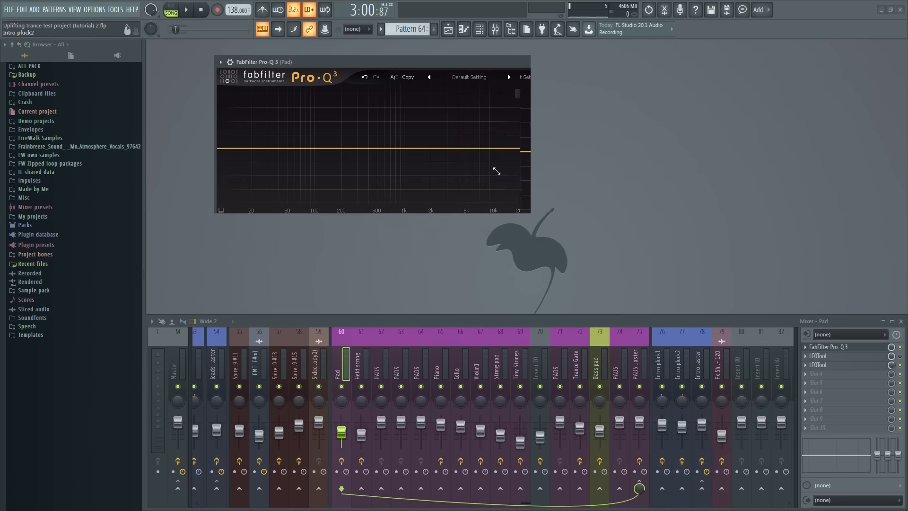
{"action": "left_click_drag", "start_coordinate": [559, 227], "coordinate": [816, 378]}
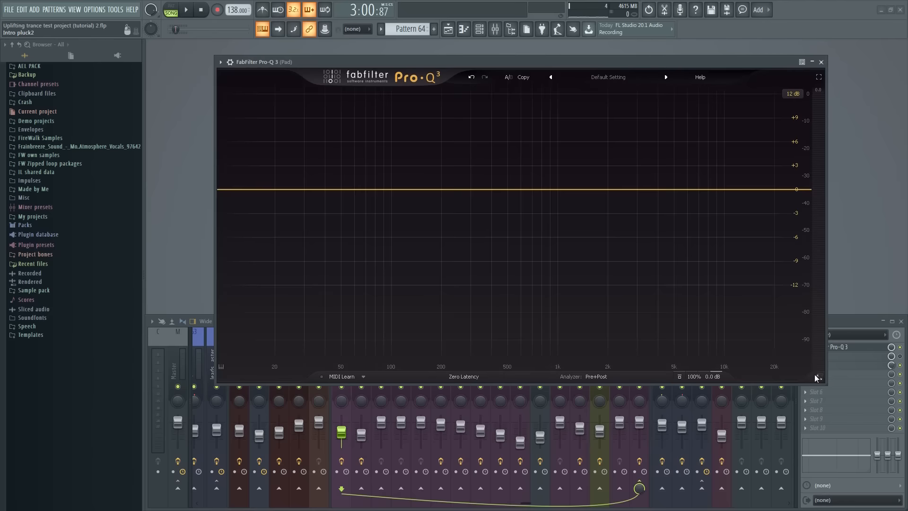
Step: Switch the plug-in window to the Medium preset size and try a larger preset size
{"action": "left_click", "coordinate": [819, 377]}
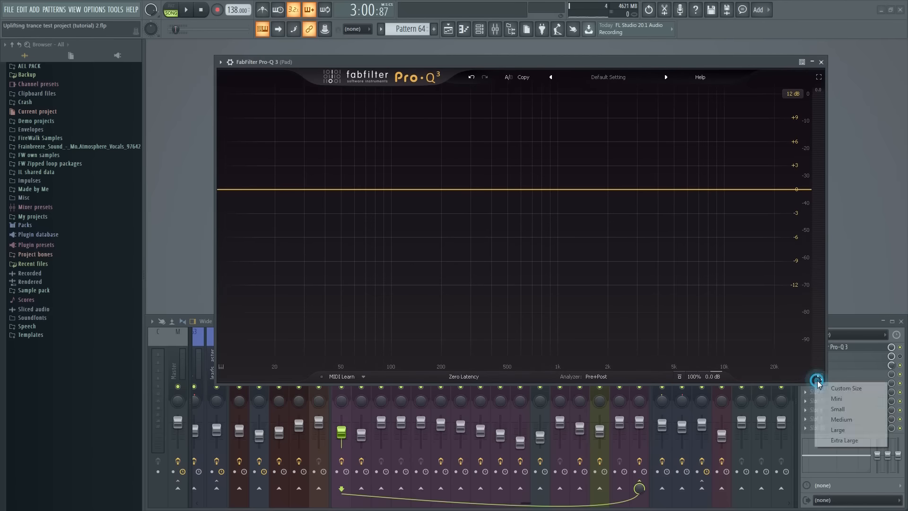
{"action": "left_click", "coordinate": [841, 420]}
{"action": "left_click", "coordinate": [628, 318]}
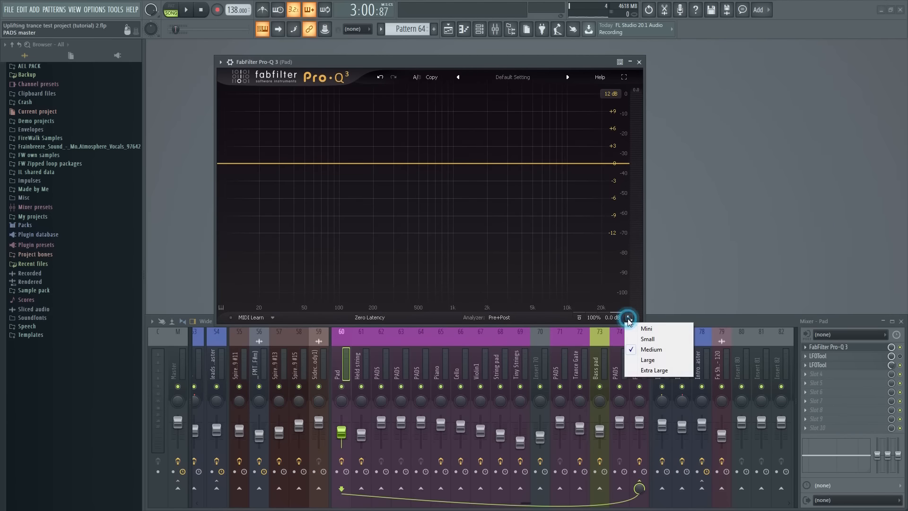
{"action": "left_click", "coordinate": [647, 368]}
Step: Enlarge the plug-in window to fill the screen, return it to Medium size, and place it above the mixer
{"action": "left_click_drag", "start_coordinate": [353, 64], "coordinate": [139, 12]}
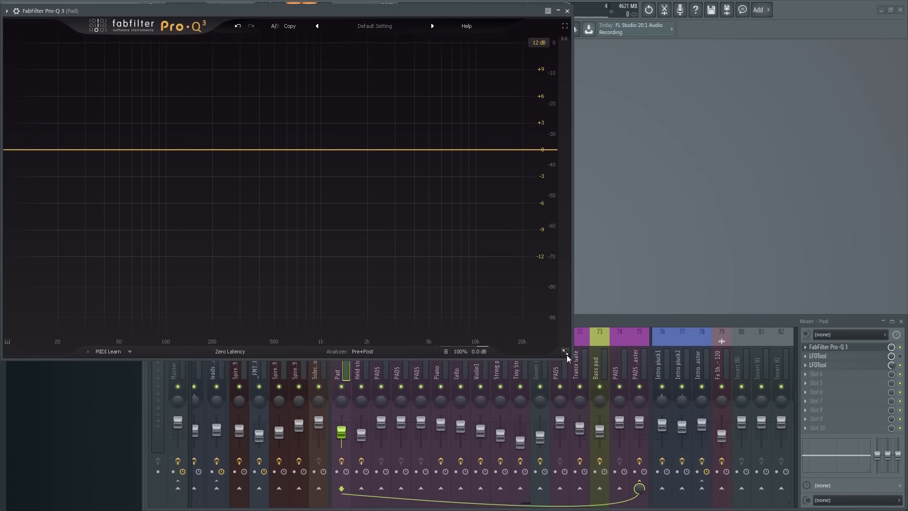
{"action": "left_click_drag", "start_coordinate": [566, 354], "coordinate": [899, 500]}
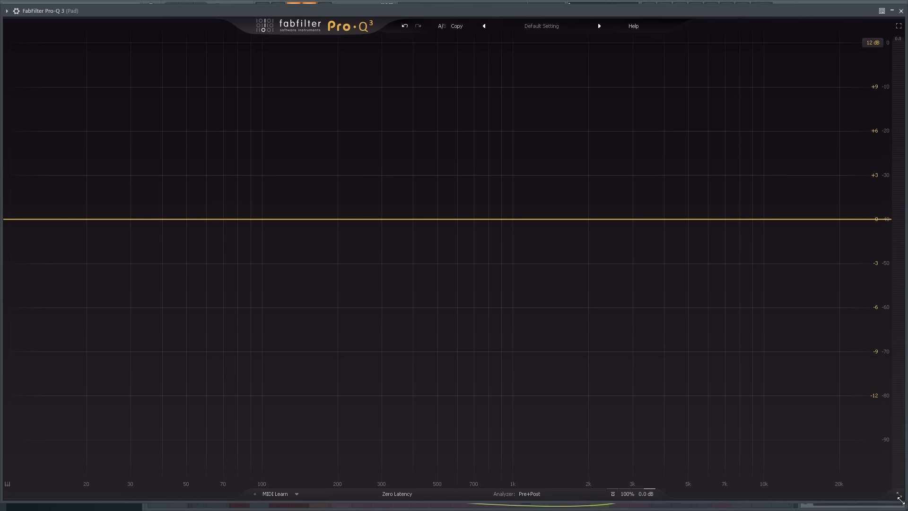
{"action": "left_click", "coordinate": [900, 500]}
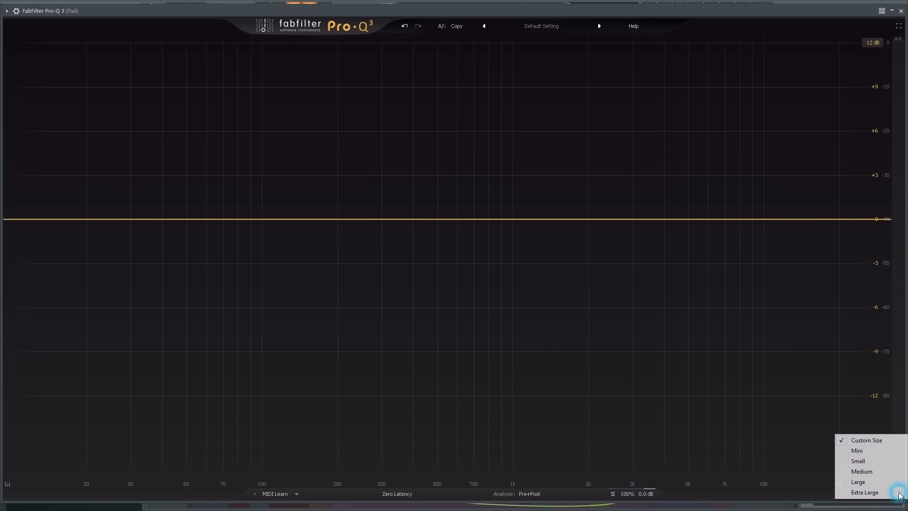
{"action": "left_click", "coordinate": [866, 463]}
{"action": "left_click_drag", "start_coordinate": [253, 14], "coordinate": [455, 47]}
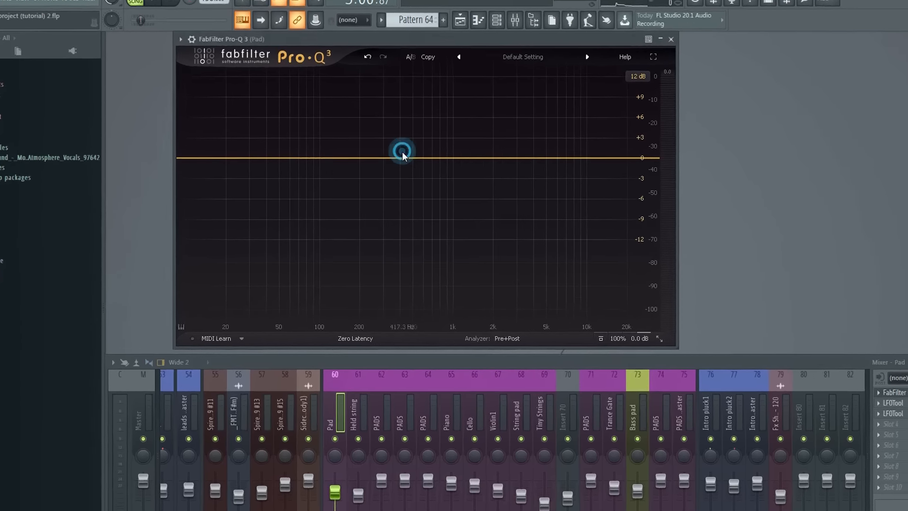
Step: Add a bell band at about 577 Hz and adjust its gain, Q and frequency with the band controls
{"action": "left_click", "coordinate": [415, 146]}
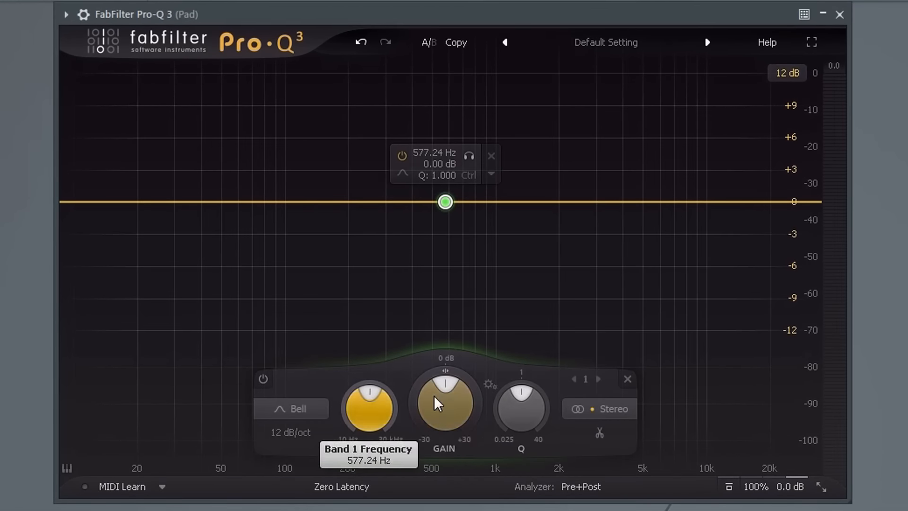
{"action": "left_click_drag", "start_coordinate": [453, 392], "coordinate": [469, 360]}
{"action": "mouse_move", "coordinate": [520, 393]}
{"action": "left_mouse_down"}
{"action": "mouse_move", "coordinate": [501, 423]}
{"action": "mouse_move", "coordinate": [515, 390]}
{"action": "left_mouse_up"}
{"action": "left_click_drag", "start_coordinate": [366, 408], "coordinate": [368, 373]}
Step: Add a low cut at about 31 Hz and a high cut at about 15 kHz, and start playback
{"action": "left_click_drag", "start_coordinate": [81, 203], "coordinate": [178, 207]}
{"action": "mouse_move", "coordinate": [753, 202]}
{"action": "left_mouse_down"}
{"action": "mouse_move", "coordinate": [761, 198]}
{"action": "mouse_move", "coordinate": [681, 209]}
{"action": "mouse_move", "coordinate": [728, 213]}
{"action": "mouse_move", "coordinate": [742, 200]}
{"action": "left_mouse_up"}
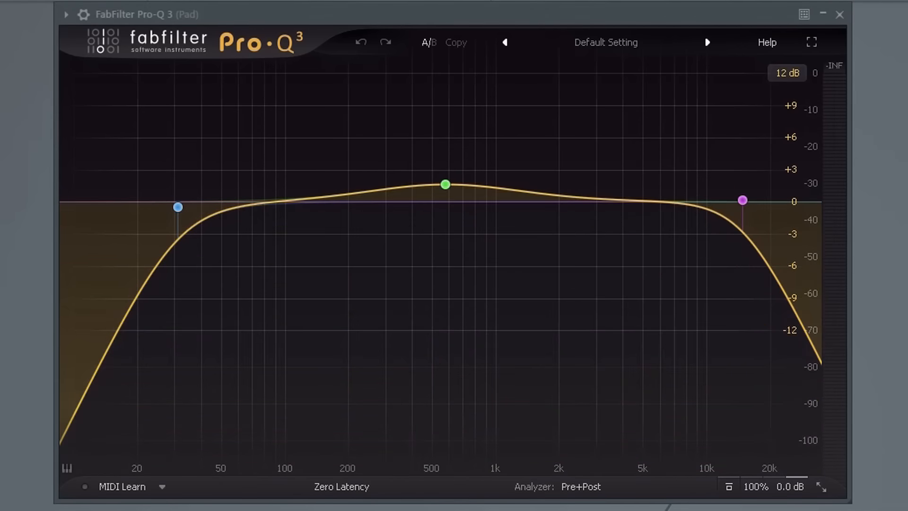
{"action": "key", "text": "space"}
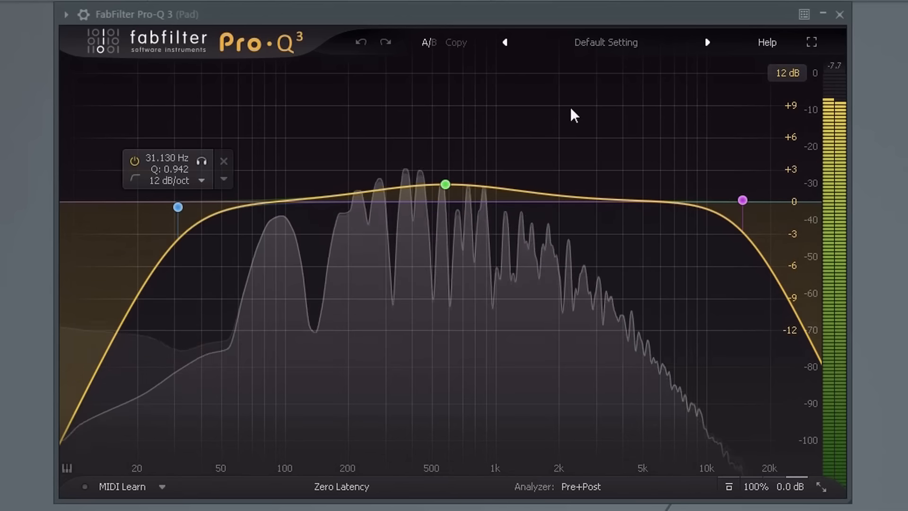
Step: Lower the high cut's frequency to about 3247 Hz and set its slope to 6 dB/oct
{"action": "left_click_drag", "start_coordinate": [741, 202], "coordinate": [602, 209]}
{"action": "right_click", "coordinate": [603, 210]}
{"action": "mouse_move", "coordinate": [665, 307]}
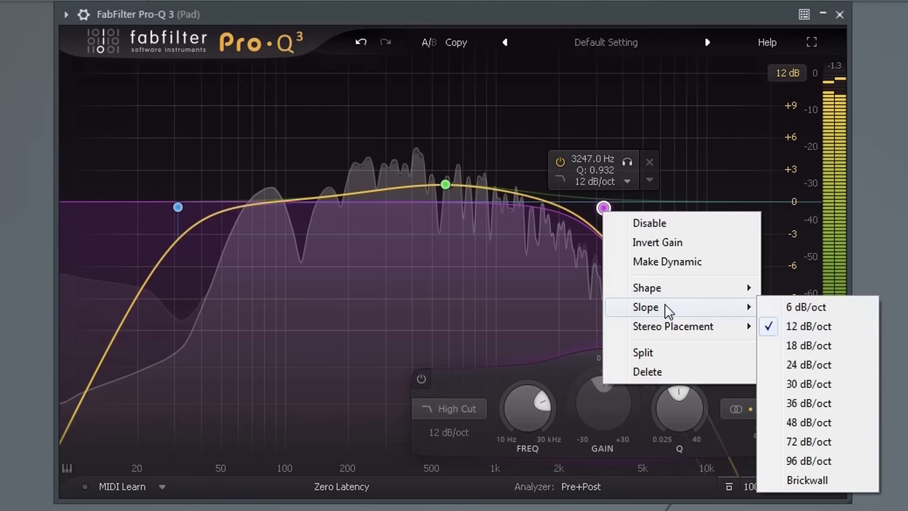
{"action": "left_click", "coordinate": [804, 306]}
Step: Set the high cut's slope to 48 dB/oct
{"action": "right_click", "coordinate": [604, 203]}
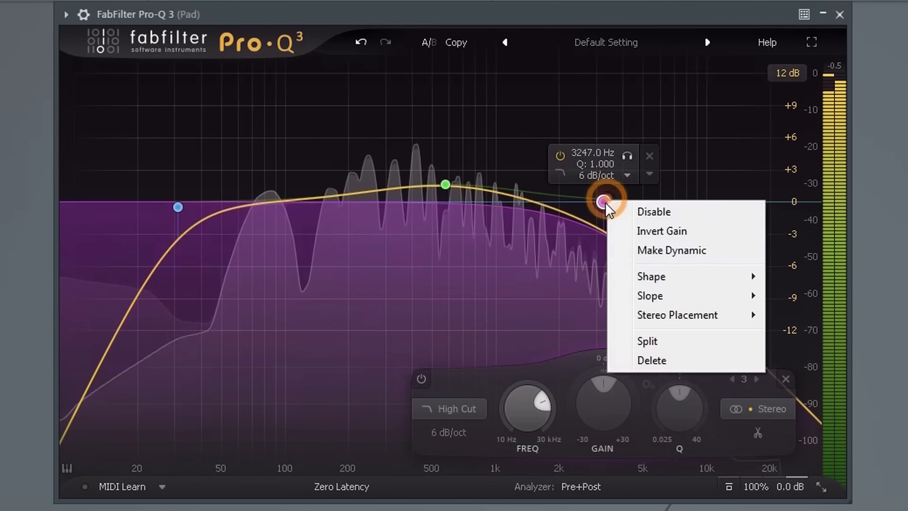
{"action": "left_click", "coordinate": [675, 296]}
{"action": "left_click", "coordinate": [813, 411]}
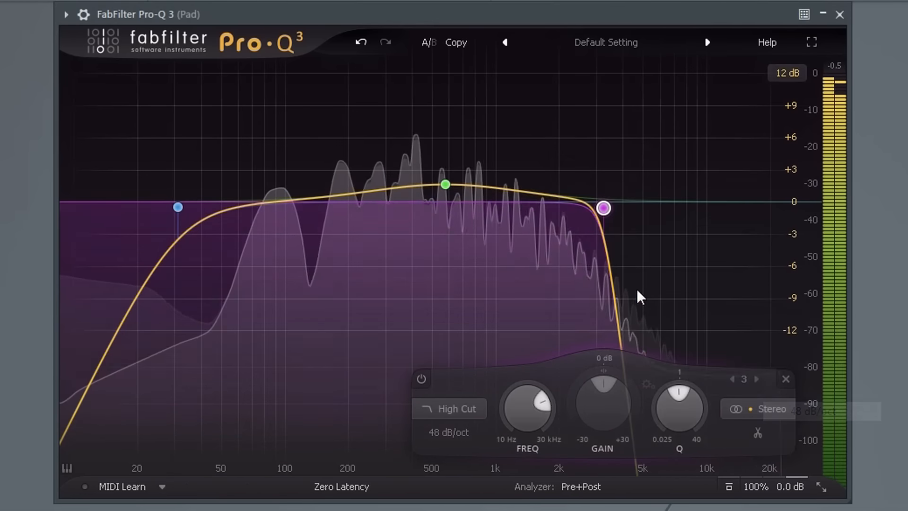
{"action": "scroll", "coordinate": [602, 212], "scroll_direction": "down", "scroll_amount": 1}
Step: Set the high cut's slope to Brickwall and raise its cutoff frequency
{"action": "right_click", "coordinate": [603, 210]}
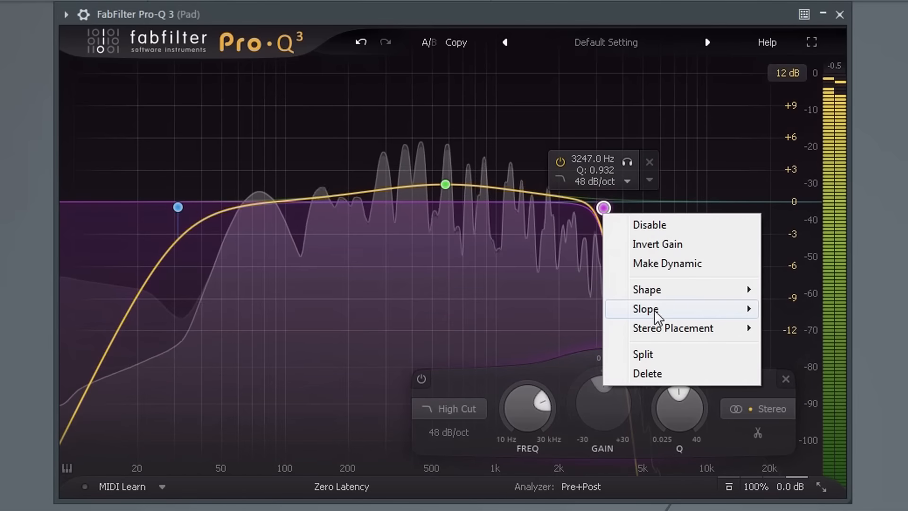
{"action": "mouse_move", "coordinate": [659, 308]}
{"action": "left_click", "coordinate": [807, 481]}
{"action": "left_click_drag", "start_coordinate": [602, 205], "coordinate": [674, 205]}
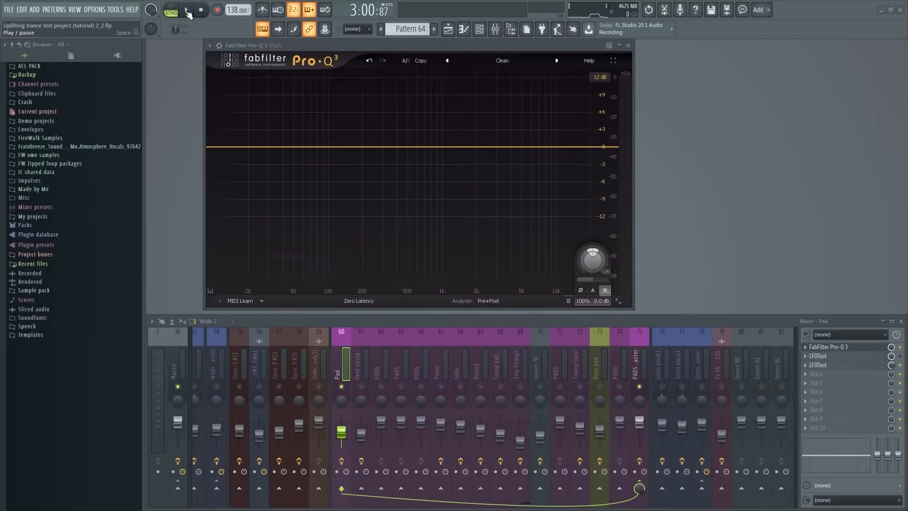
Step: Start playback and add a band with the Flat Tilt shape at about 900 Hz and 0 dB
{"action": "left_click", "coordinate": [187, 12]}
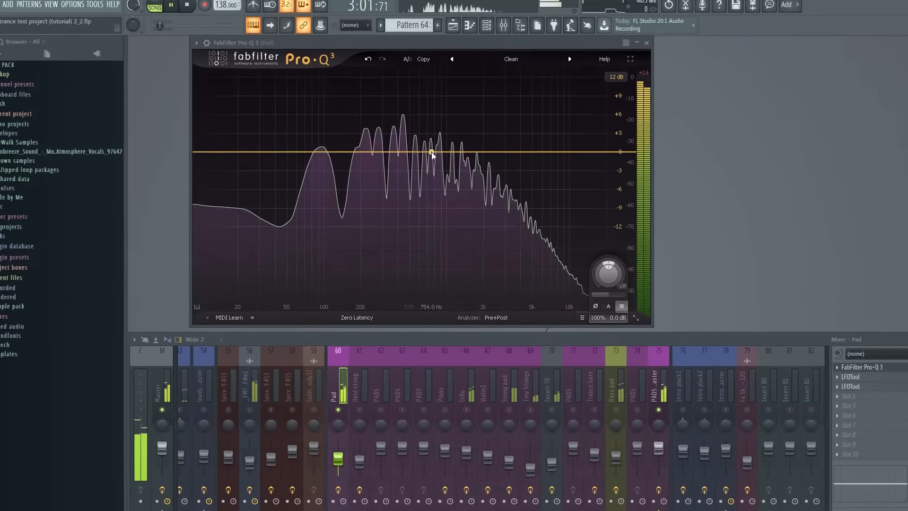
{"action": "left_click", "coordinate": [427, 146]}
{"action": "right_click", "coordinate": [428, 147]}
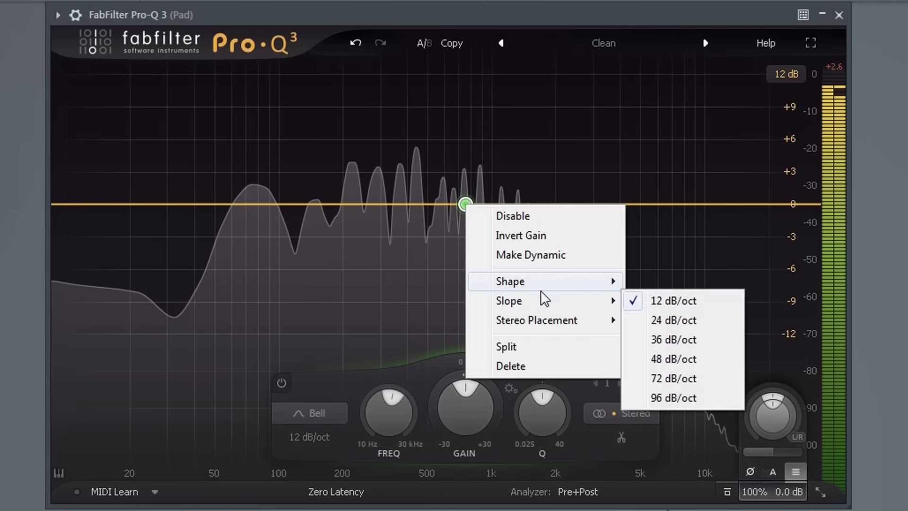
{"action": "mouse_move", "coordinate": [530, 267]}
{"action": "left_click", "coordinate": [668, 437]}
{"action": "mouse_move", "coordinate": [465, 204]}
{"action": "left_mouse_down"}
{"action": "mouse_move", "coordinate": [455, 77]}
{"action": "mouse_move", "coordinate": [480, 142]}
{"action": "mouse_move", "coordinate": [472, 285]}
{"action": "mouse_move", "coordinate": [231, 310]}
{"action": "mouse_move", "coordinate": [557, 280]}
{"action": "mouse_move", "coordinate": [432, 285]}
{"action": "mouse_move", "coordinate": [472, 243]}
{"action": "mouse_move", "coordinate": [481, 205]}
{"action": "left_mouse_up"}
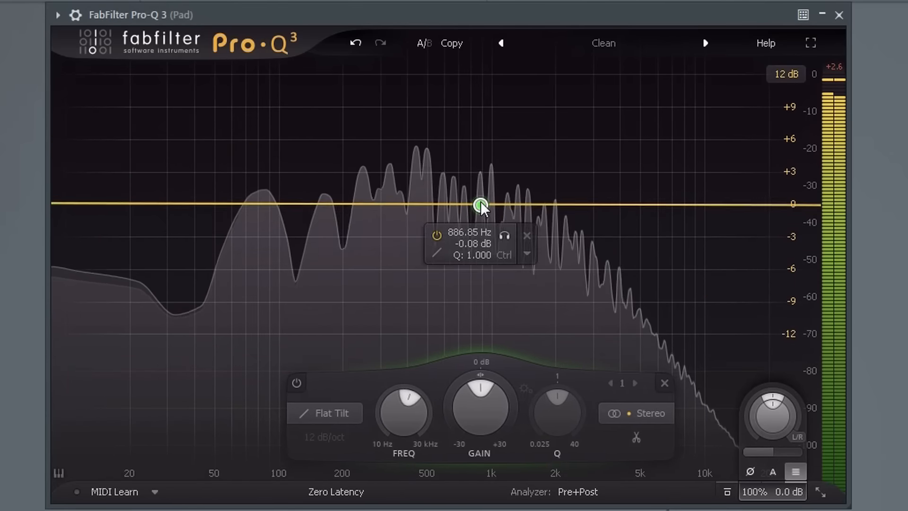
Step: Add a low cut band, set its stereo placement to Mid, and move it to about 27 Hz
{"action": "left_click", "coordinate": [67, 204]}
{"action": "left_click_drag", "start_coordinate": [66, 203], "coordinate": [120, 200]}
{"action": "right_click", "coordinate": [120, 202]}
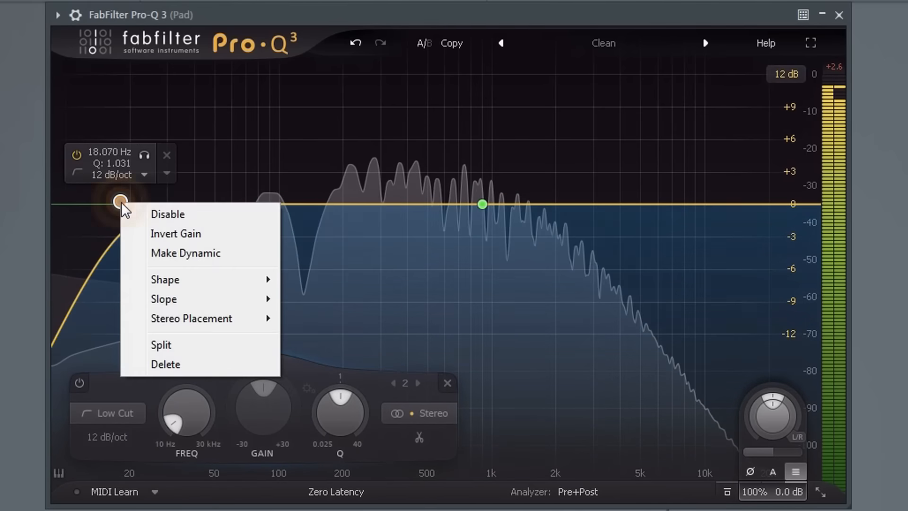
{"action": "mouse_move", "coordinate": [189, 324]}
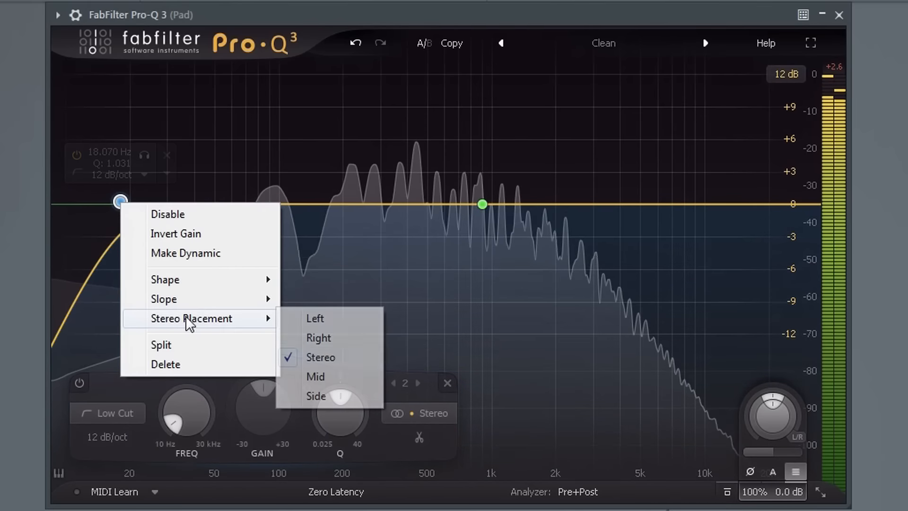
{"action": "left_click", "coordinate": [315, 377]}
{"action": "mouse_move", "coordinate": [143, 200]}
{"action": "left_mouse_down"}
{"action": "mouse_move", "coordinate": [188, 204]}
{"action": "mouse_move", "coordinate": [156, 206]}
{"action": "left_mouse_up"}
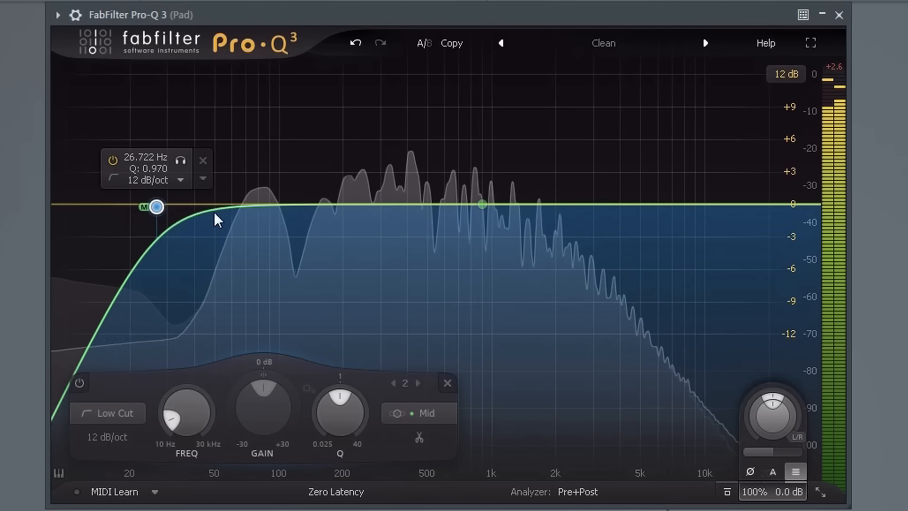
Step: Add a bell band near 76 Hz and split it into left and right bands at about -6 dB and +6 dB
{"action": "left_click", "coordinate": [253, 205]}
{"action": "right_click", "coordinate": [253, 208]}
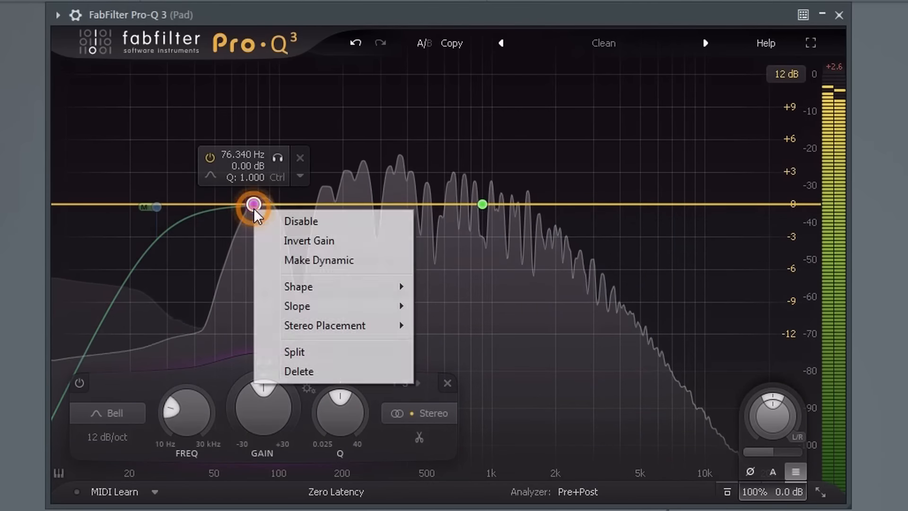
{"action": "left_click", "coordinate": [299, 351]}
{"action": "left_click_drag", "start_coordinate": [255, 202], "coordinate": [264, 267]}
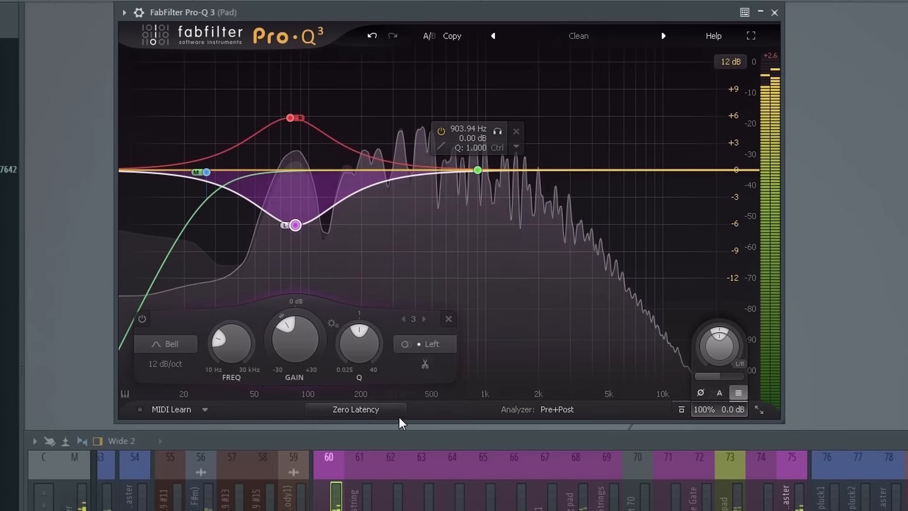
Step: Switch the processing mode to Natural Phase, to Linear Phase, and back to Zero Latency
{"action": "left_click", "coordinate": [372, 411]}
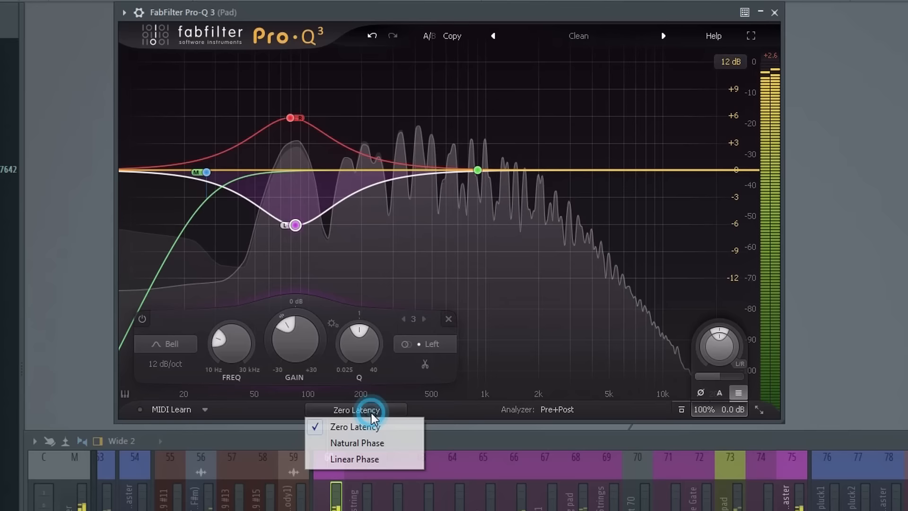
{"action": "left_click", "coordinate": [346, 447]}
{"action": "left_click", "coordinate": [326, 409]}
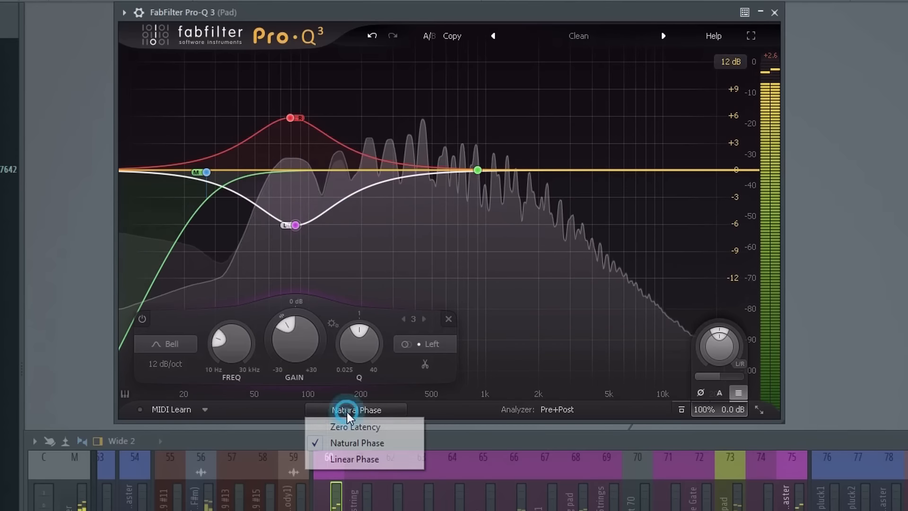
{"action": "left_click", "coordinate": [354, 458]}
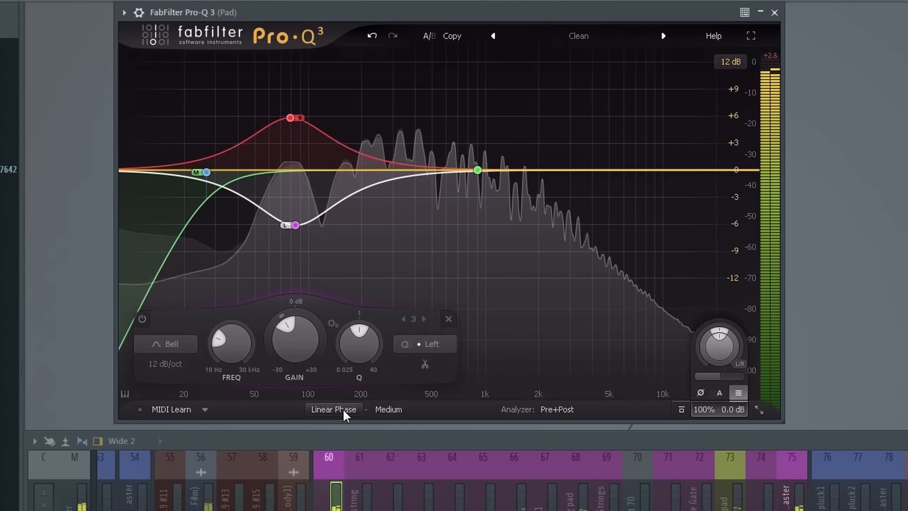
{"action": "left_click", "coordinate": [344, 412]}
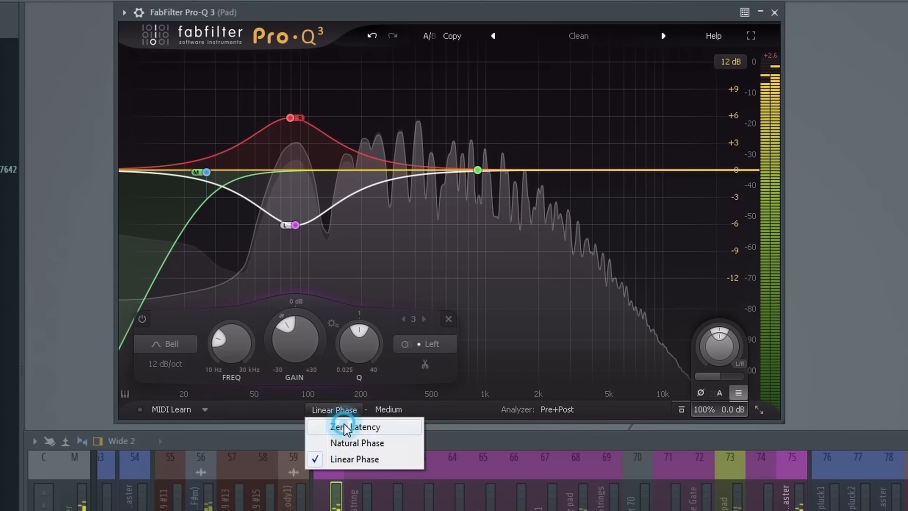
{"action": "left_click", "coordinate": [345, 427]}
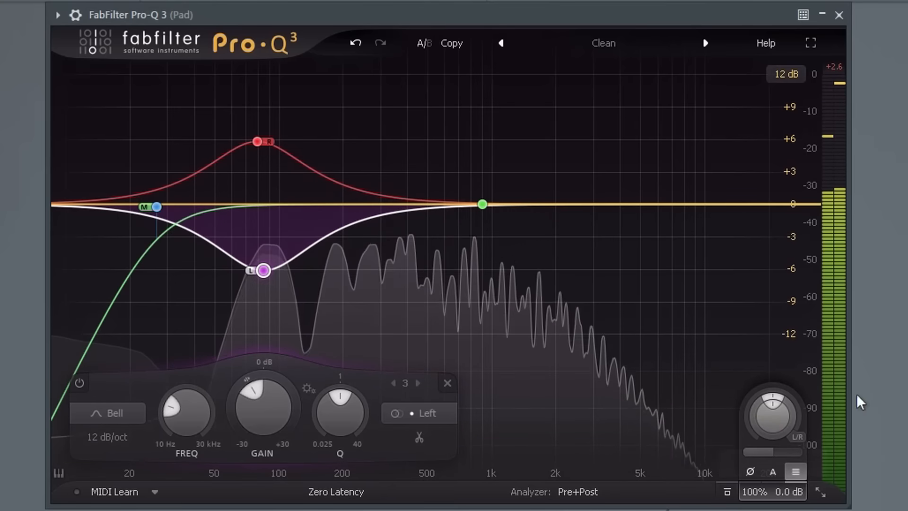
Step: Add a bell band near 500 Hz, boost it by about 8 dB, and stop playback
{"action": "mouse_move", "coordinate": [775, 396]}
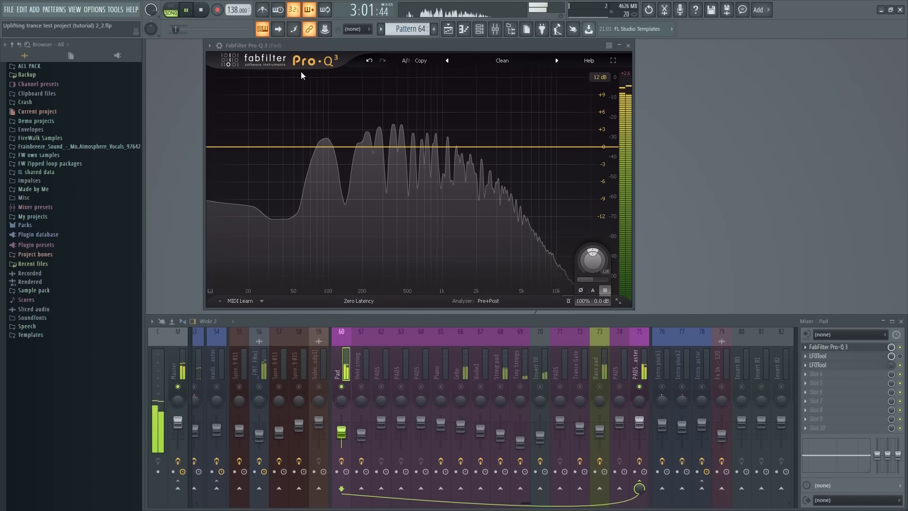
{"action": "left_click_drag", "start_coordinate": [401, 146], "coordinate": [411, 102]}
{"action": "key", "text": "space"}
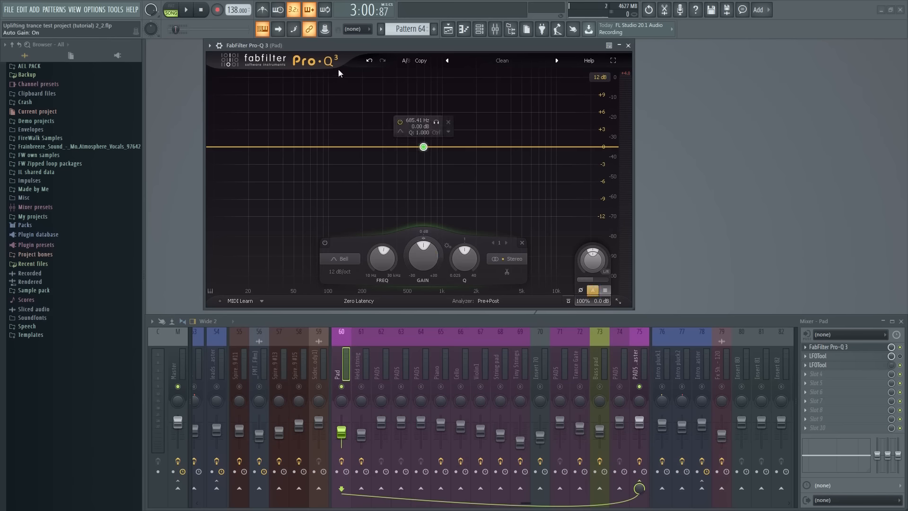
Step: Restart playback, sweep the boosted bell band around 340 Hz at about +8.5 dB, and bring its gain back down near 0 dB
{"action": "key", "text": "space"}
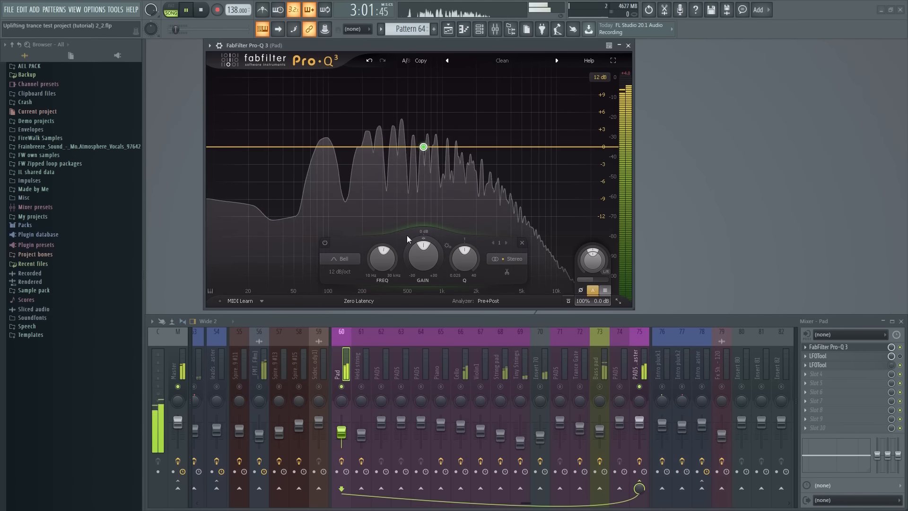
{"action": "mouse_move", "coordinate": [424, 149]}
{"action": "left_click_drag", "start_coordinate": [419, 141], "coordinate": [471, 93]}
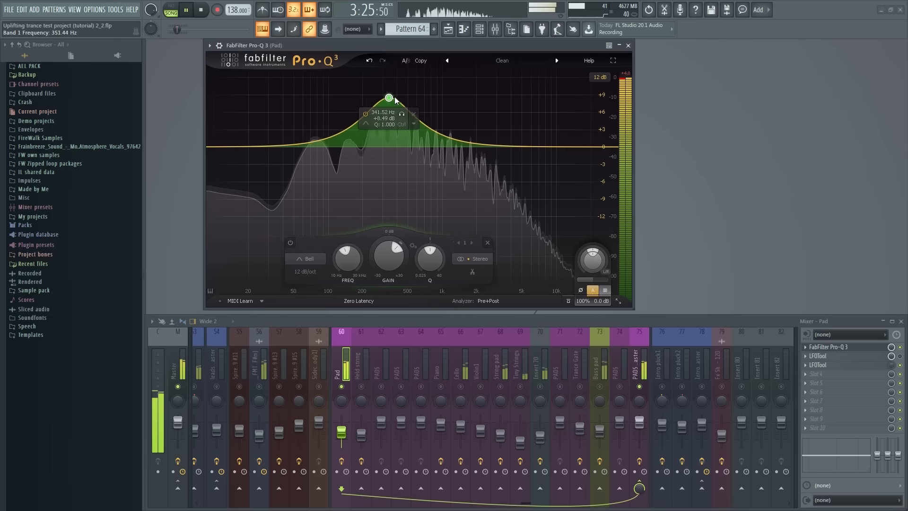
{"action": "left_click_drag", "start_coordinate": [427, 97], "coordinate": [411, 140]}
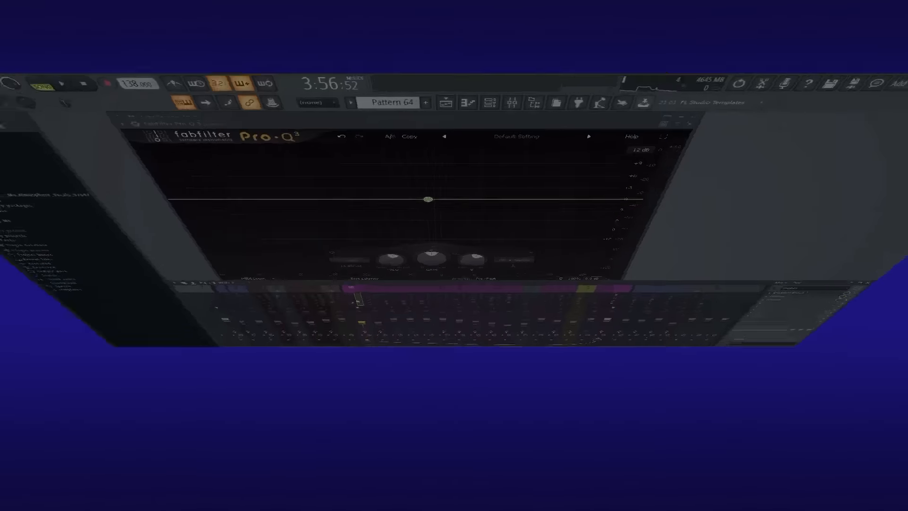
Step: Start playback, solo mixer track 49 (Spire), and open the FabFilter Pro-Q 3 on that track
{"action": "key", "text": "space"}
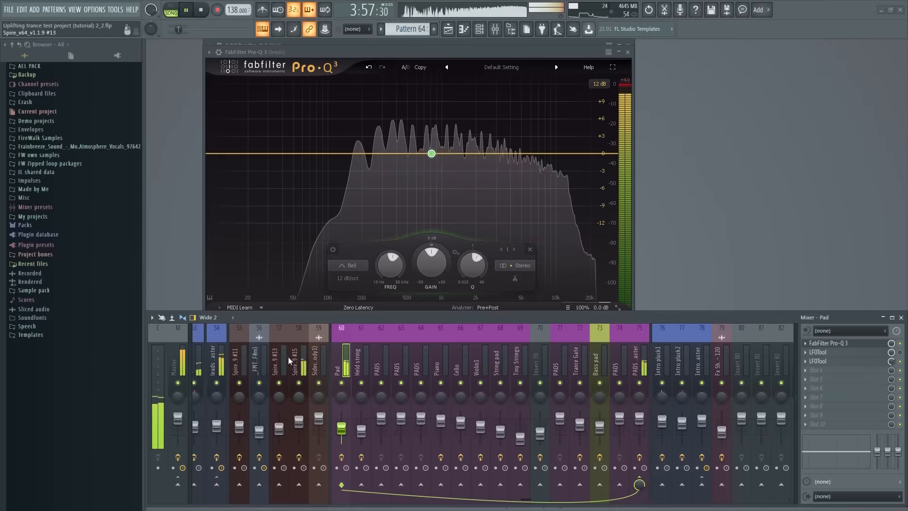
{"action": "scroll", "coordinate": [288, 357], "scroll_direction": "up", "scroll_amount": 4}
{"action": "right_click", "coordinate": [353, 382]}
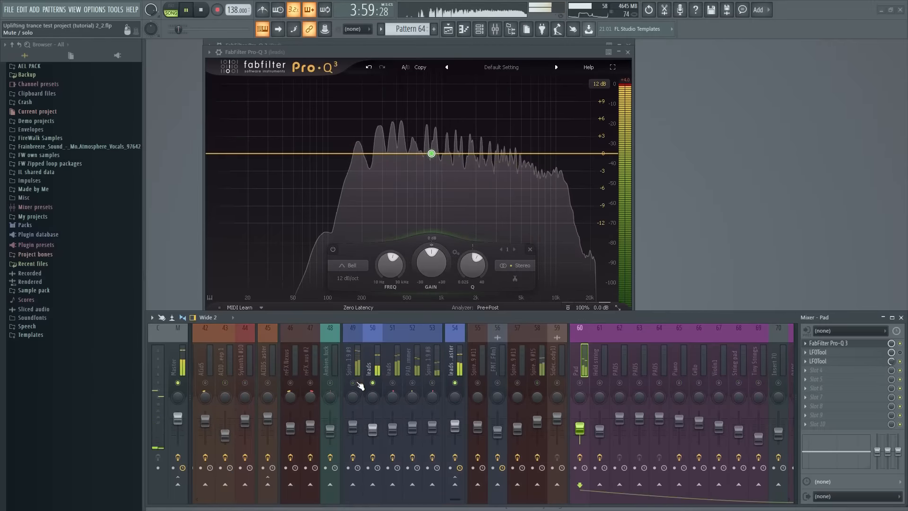
{"action": "left_click", "coordinate": [350, 362]}
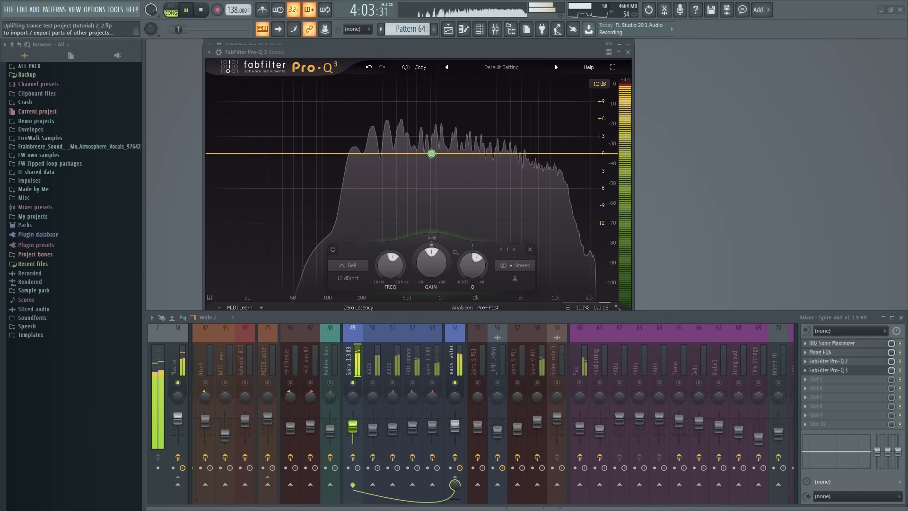
{"action": "left_click", "coordinate": [828, 369]}
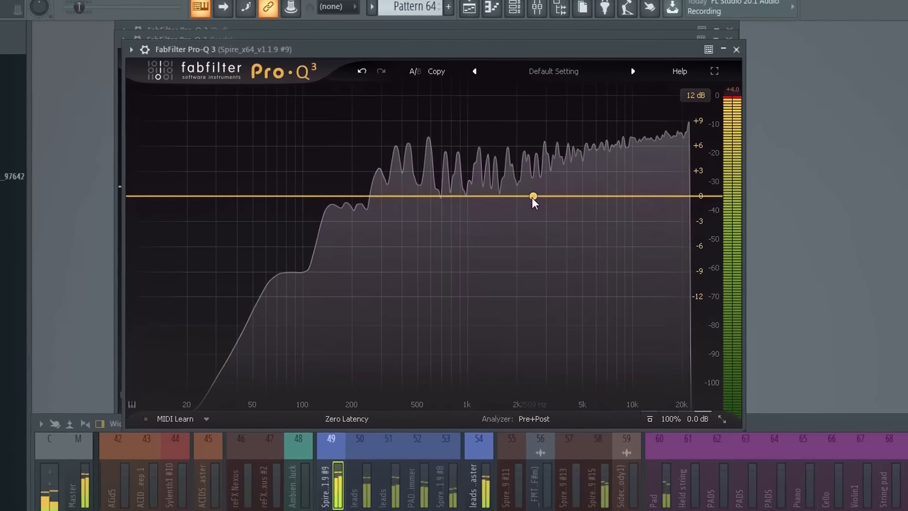
Step: Add a bell band at about 2460 Hz and solo it while sweeping its frequency
{"action": "left_click", "coordinate": [533, 196]}
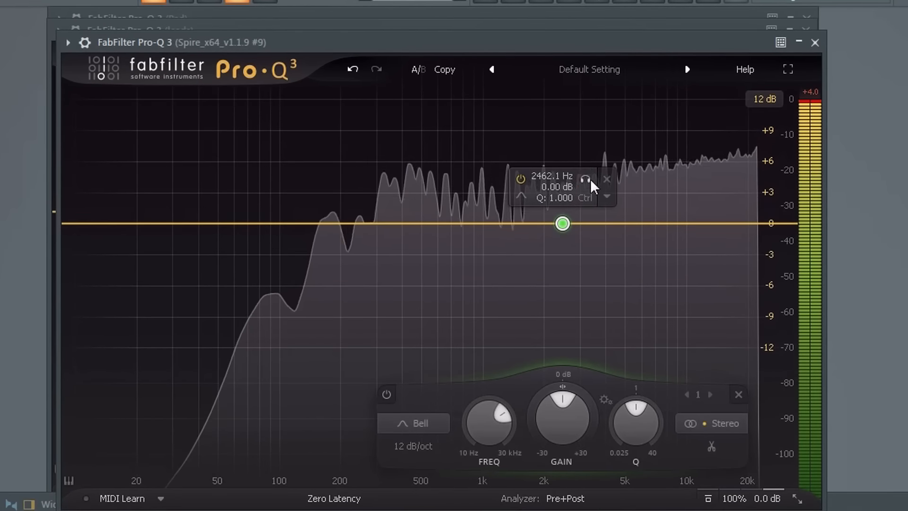
{"action": "left_click", "coordinate": [551, 159]}
{"action": "left_click_drag", "start_coordinate": [588, 178], "coordinate": [623, 234]}
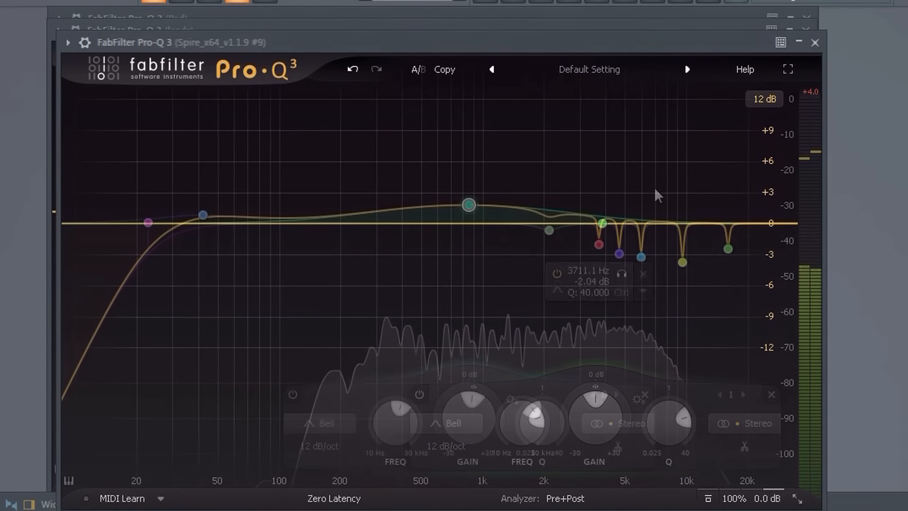
Step: Select the seven bands above 500 Hz and adjust their gain, frequency and Q together, bringing band 6 to about 7280 Hz and Q 40
{"action": "left_click_drag", "start_coordinate": [739, 146], "coordinate": [367, 360]}
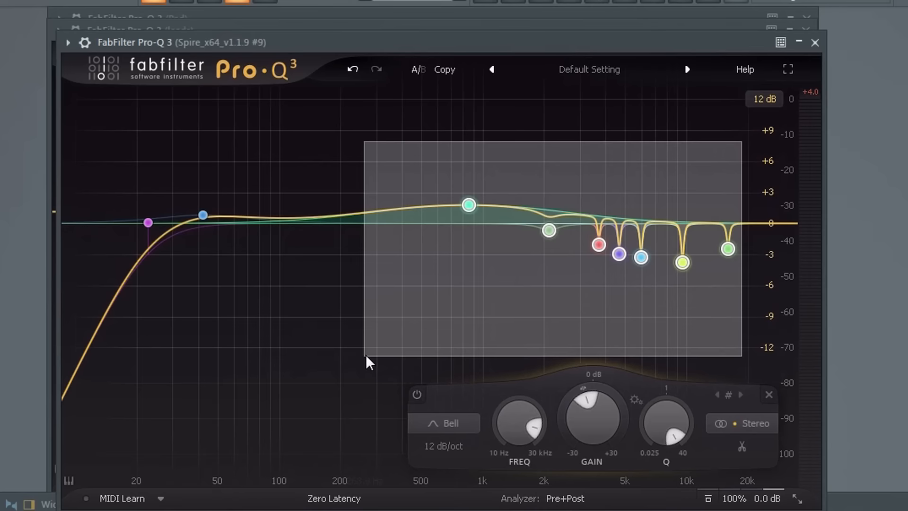
{"action": "mouse_move", "coordinate": [637, 259]}
{"action": "left_mouse_down"}
{"action": "mouse_move", "coordinate": [573, 271]}
{"action": "mouse_move", "coordinate": [640, 263]}
{"action": "mouse_move", "coordinate": [639, 241]}
{"action": "mouse_move", "coordinate": [639, 262]}
{"action": "left_mouse_up"}
{"action": "mouse_move", "coordinate": [594, 410]}
{"action": "left_mouse_down"}
{"action": "mouse_move", "coordinate": [586, 431]}
{"action": "mouse_move", "coordinate": [612, 381]}
{"action": "mouse_move", "coordinate": [600, 385]}
{"action": "mouse_move", "coordinate": [586, 422]}
{"action": "mouse_move", "coordinate": [632, 358]}
{"action": "mouse_move", "coordinate": [586, 396]}
{"action": "left_mouse_up"}
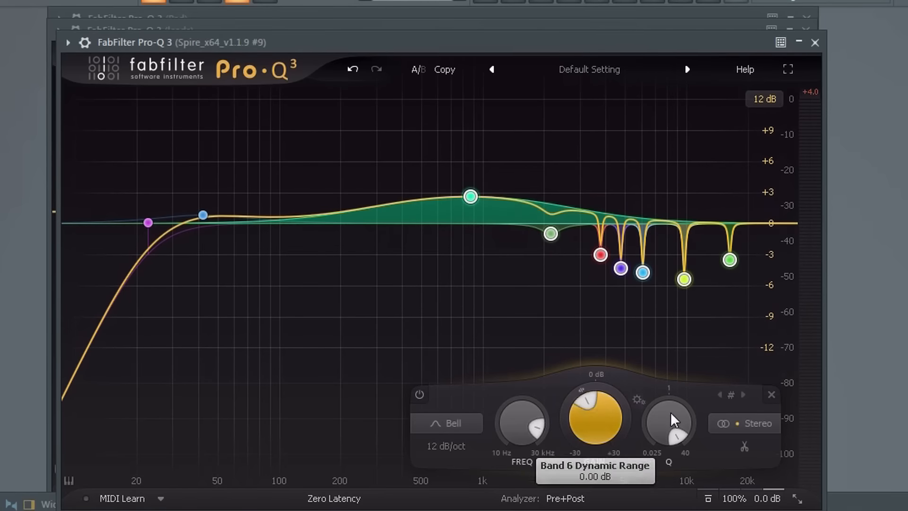
{"action": "left_click_drag", "start_coordinate": [529, 427], "coordinate": [549, 426]}
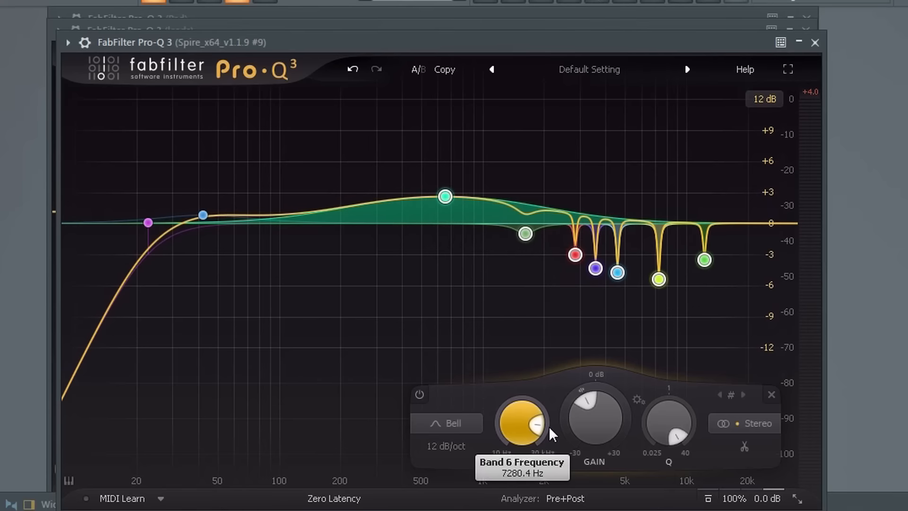
{"action": "left_click", "coordinate": [681, 428]}
{"action": "mouse_move", "coordinate": [680, 428]}
{"action": "left_mouse_down"}
{"action": "mouse_move", "coordinate": [676, 406]}
{"action": "mouse_move", "coordinate": [669, 438]}
{"action": "left_mouse_up"}
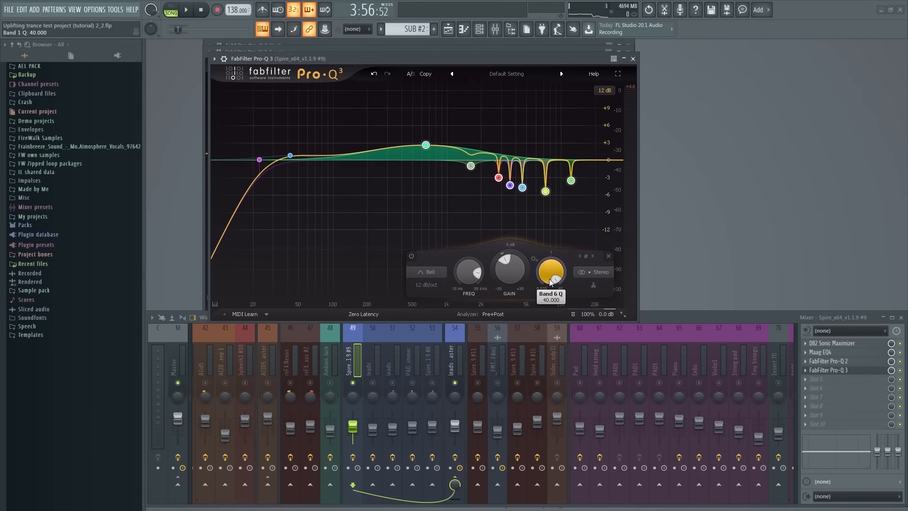
Step: Load the High Cut, Flat 6 Bands, Low Cut Brickwall and Phone presets one after another
{"action": "left_click", "coordinate": [504, 75]}
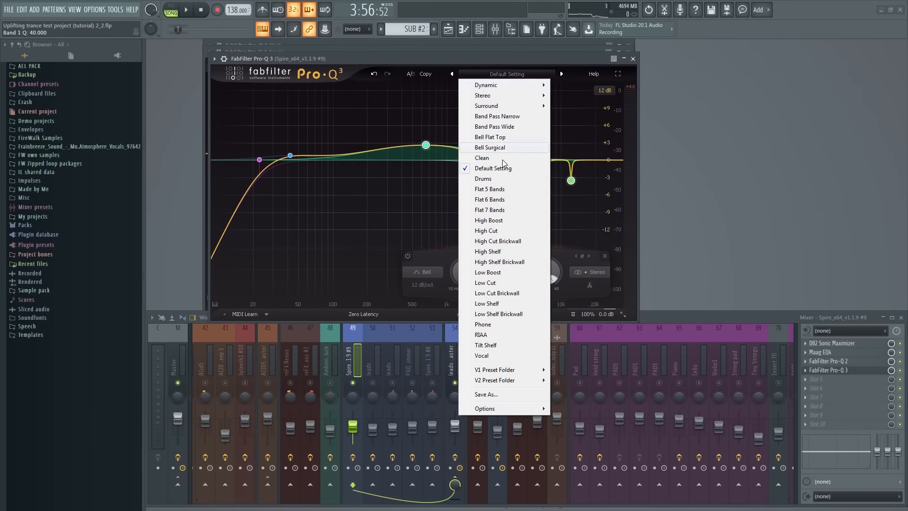
{"action": "left_click", "coordinate": [492, 232]}
{"action": "left_click", "coordinate": [509, 71]}
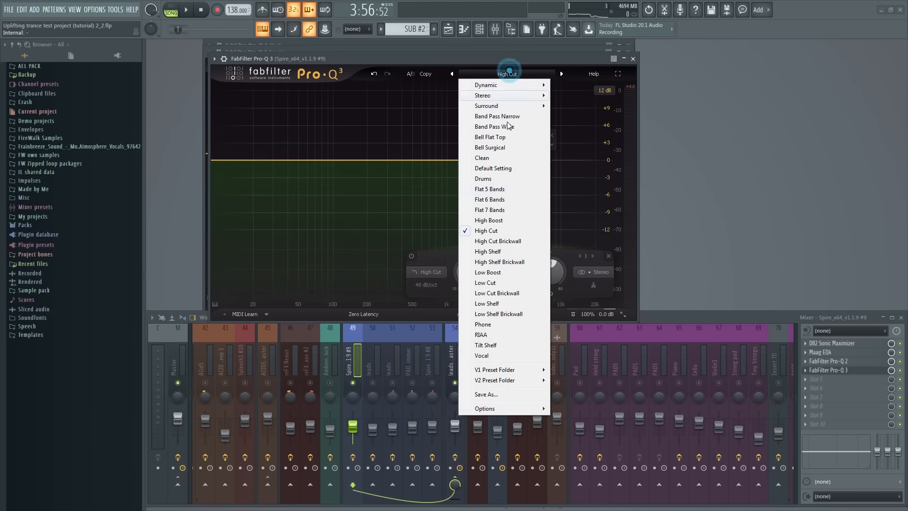
{"action": "left_click", "coordinate": [492, 199]}
{"action": "left_click", "coordinate": [520, 73]}
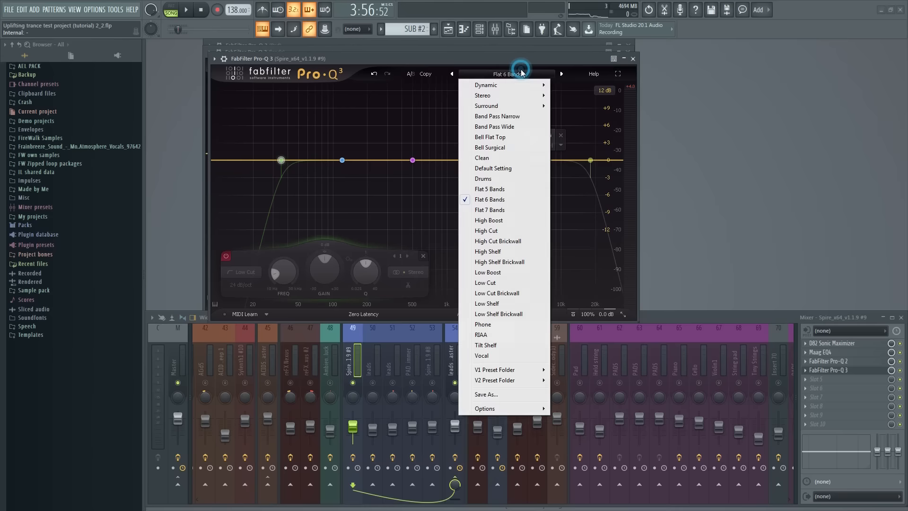
{"action": "left_click", "coordinate": [499, 293]}
{"action": "left_click", "coordinate": [510, 73]}
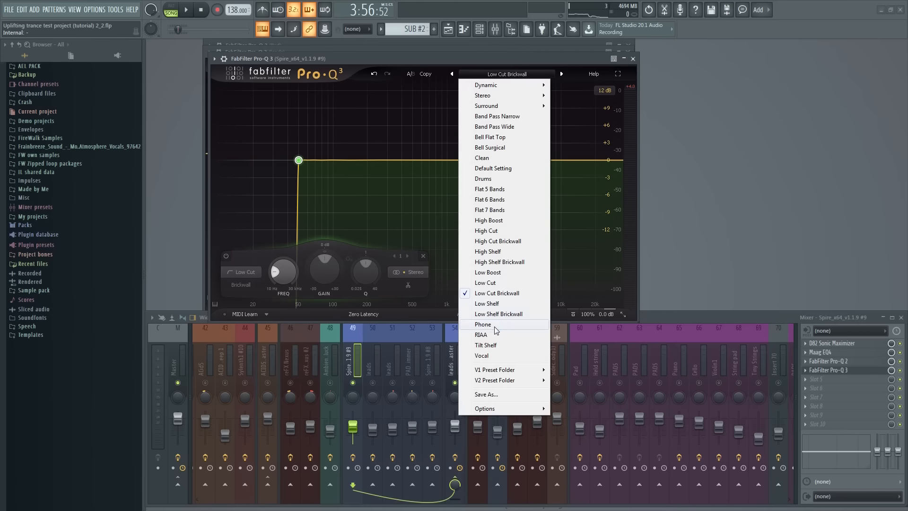
{"action": "left_click", "coordinate": [495, 326]}
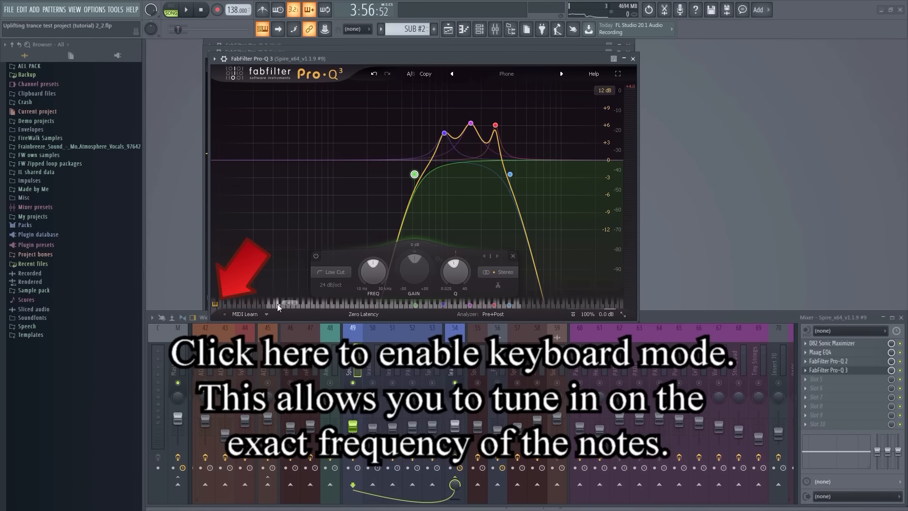
Step: Move the low cut band down to about 16 Hz and add a bell band near 80 Hz at about +2 dB
{"action": "left_click_drag", "start_coordinate": [414, 174], "coordinate": [246, 180]}
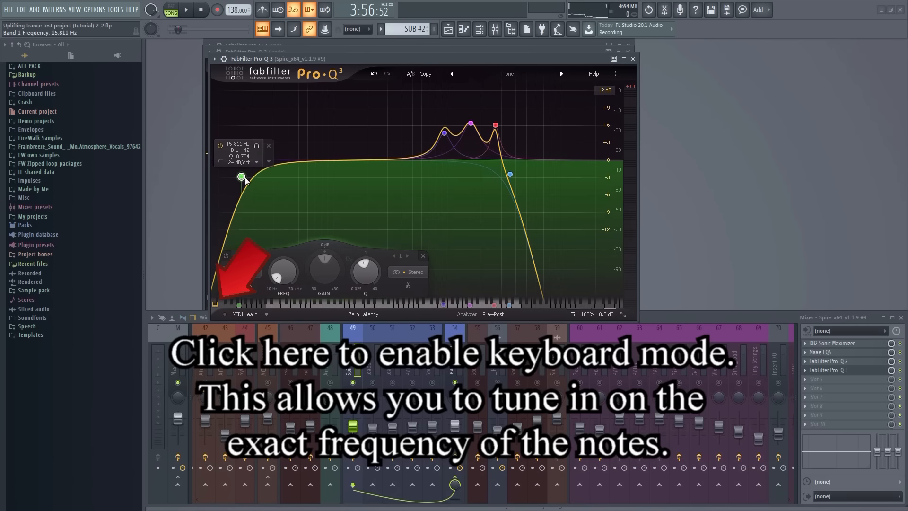
{"action": "left_click_drag", "start_coordinate": [313, 162], "coordinate": [323, 126]}
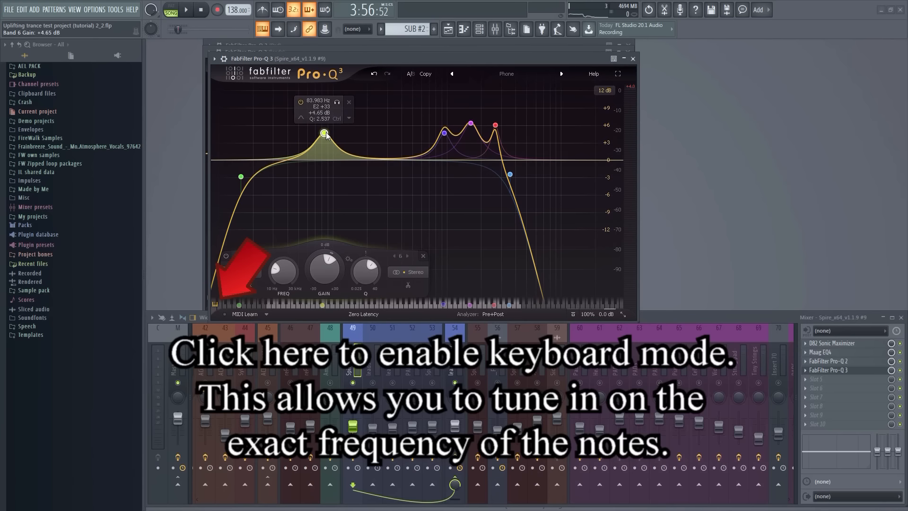
{"action": "mouse_move", "coordinate": [326, 136]}
{"action": "left_mouse_down"}
{"action": "mouse_move", "coordinate": [358, 140]}
{"action": "mouse_move", "coordinate": [329, 147]}
{"action": "left_mouse_up"}
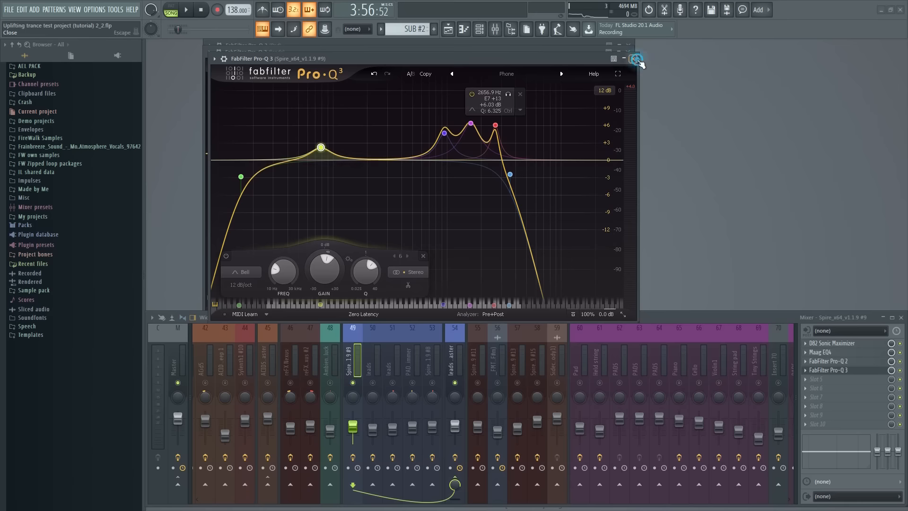
Step: Close the Spire and leads equalizers and open the FabFilter Pro-Q 3 on the SUB mixer track
{"action": "left_click", "coordinate": [637, 59]}
{"action": "scroll", "coordinate": [337, 359], "scroll_direction": "left", "scroll_amount": 10}
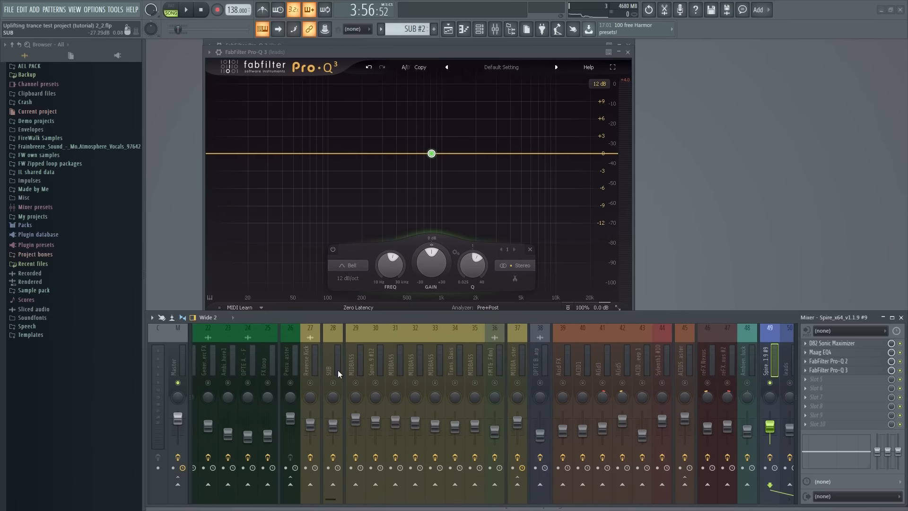
{"action": "key", "text": "Escape"}
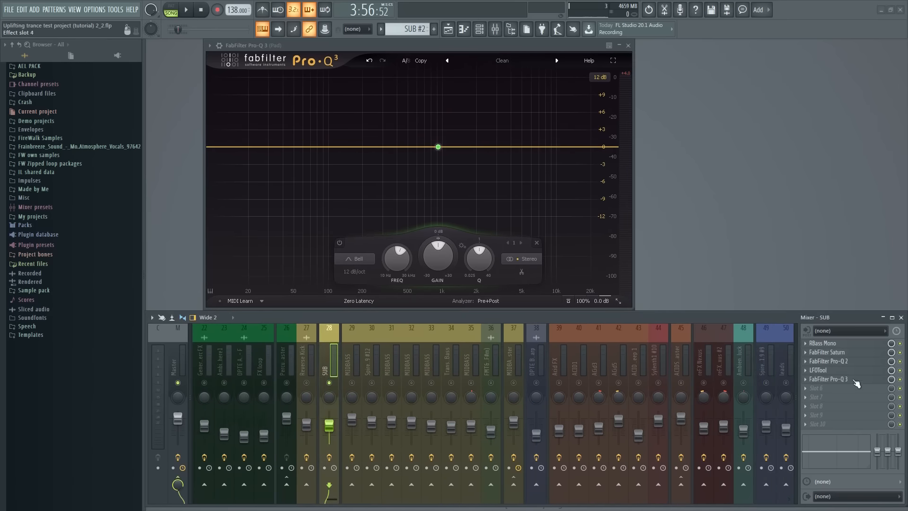
{"action": "left_click", "coordinate": [855, 379]}
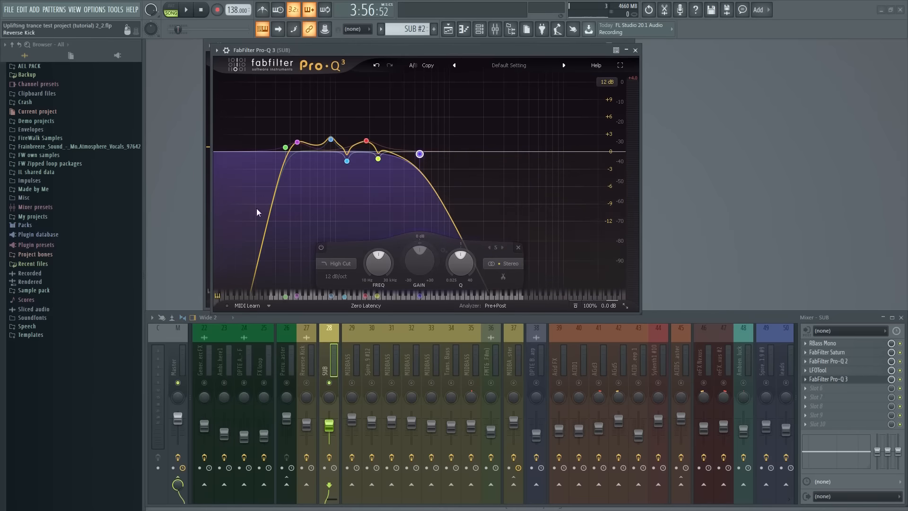
Step: Start playback and examine which notes the sub's low-frequency spectrum peaks fall on along the piano keyboard scale
{"action": "left_click", "coordinate": [185, 10]}
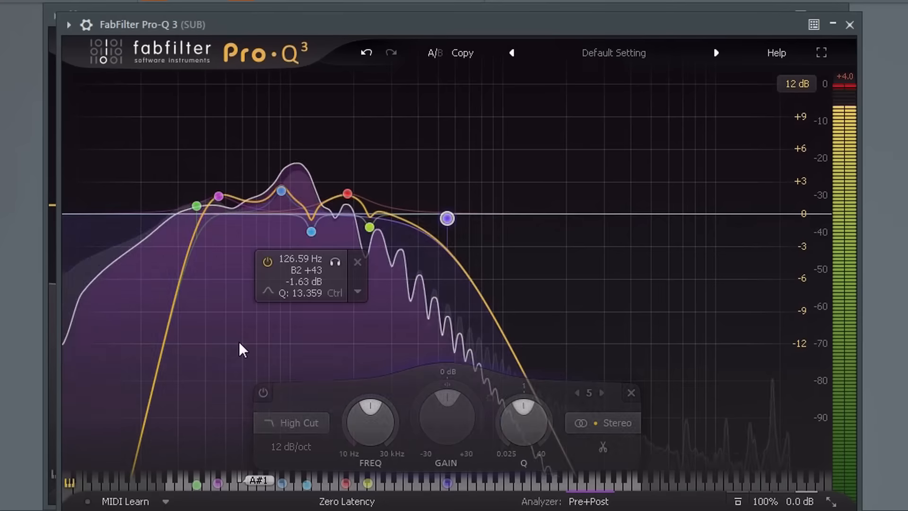
{"action": "mouse_move", "coordinate": [239, 342]}
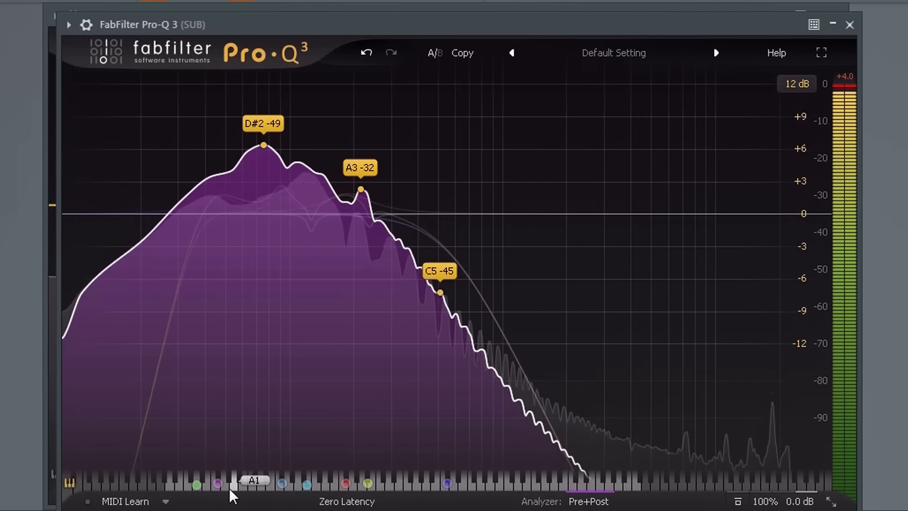
{"action": "scroll", "coordinate": [230, 488], "scroll_direction": "up", "scroll_amount": 8}
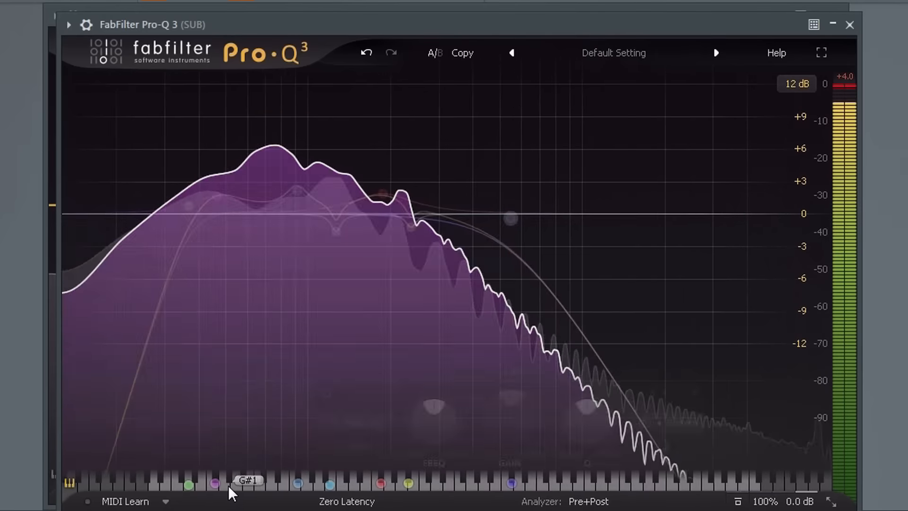
{"action": "scroll", "coordinate": [237, 484], "scroll_direction": "down", "scroll_amount": 8}
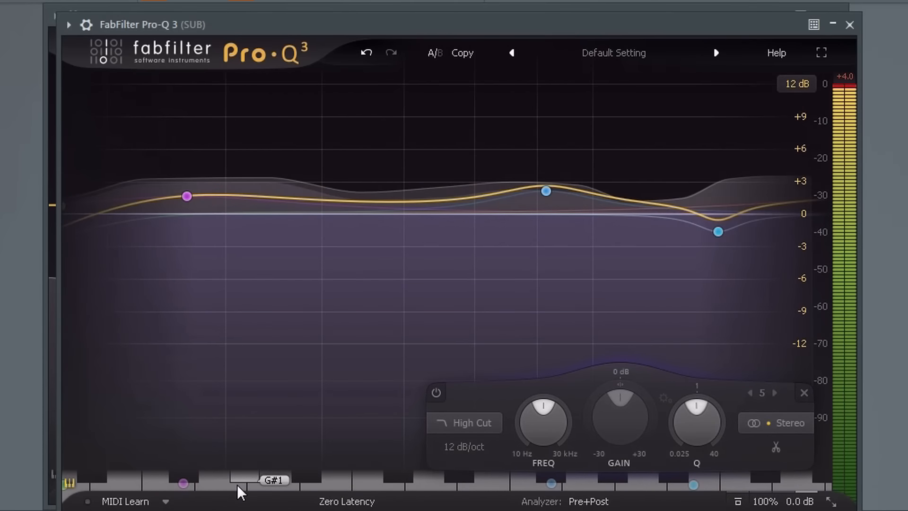
Step: Show the full spectrum again and set the frequency of the 128 Hz bell cut to 124 Hz
{"action": "scroll", "coordinate": [236, 485], "scroll_direction": "down", "scroll_amount": 8}
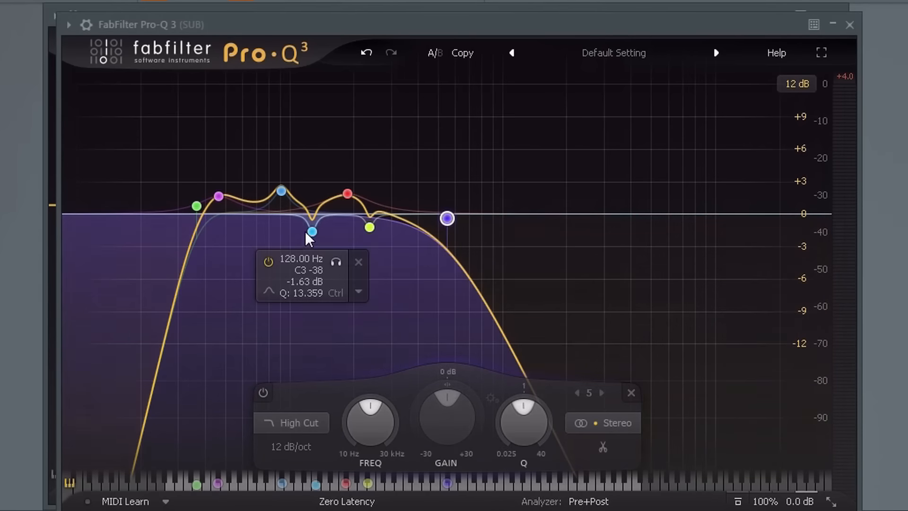
{"action": "left_click", "coordinate": [305, 231]}
{"action": "type", "text": "124"}
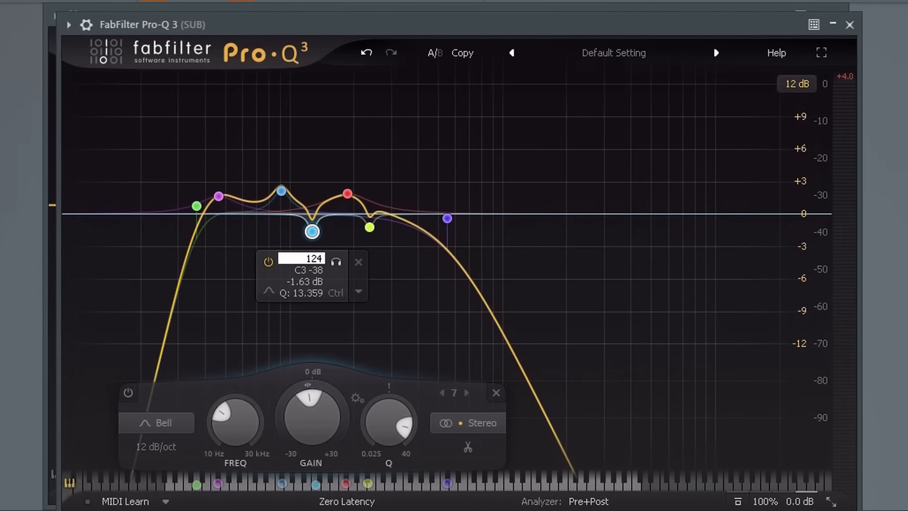
{"action": "key", "text": "Return"}
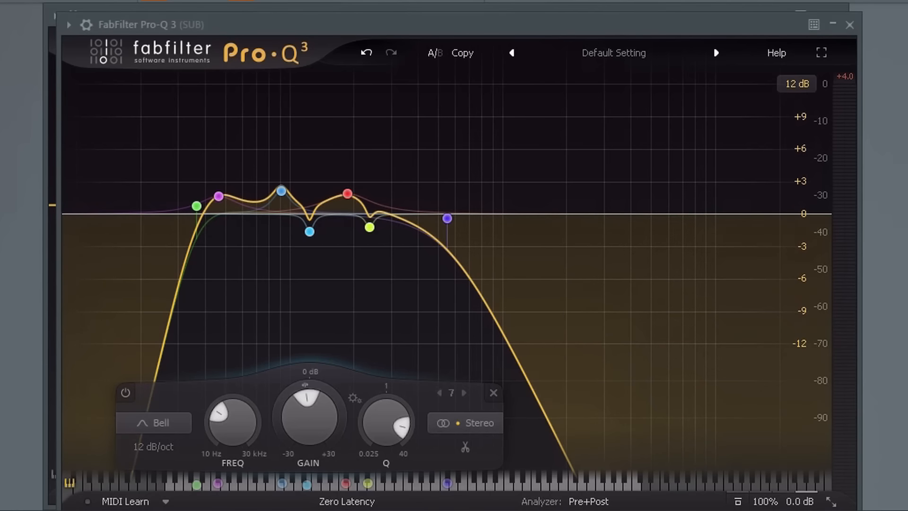
Step: Open the analyzer settings, overlay the Side Chain and Cello external spectrums on the sub in turn, and switch the overlay off
{"action": "left_click", "coordinate": [591, 505]}
{"action": "left_click", "coordinate": [598, 505]}
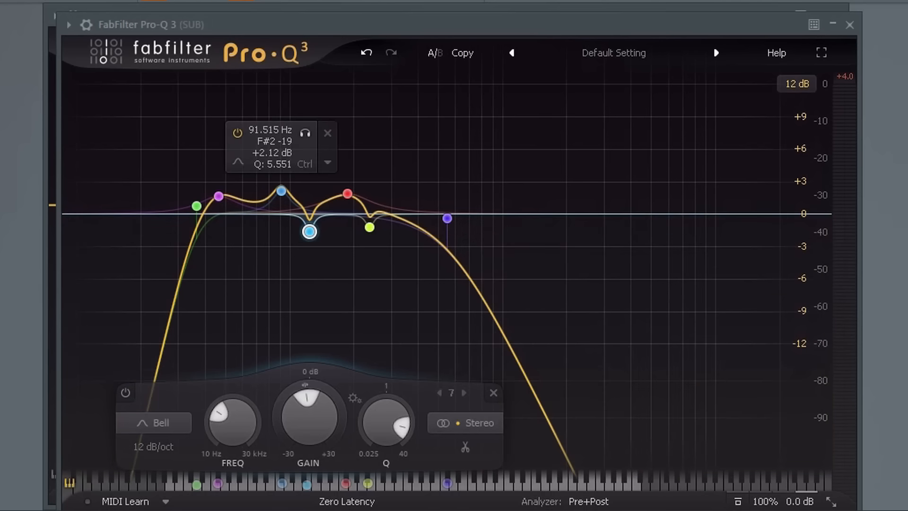
{"action": "left_click", "coordinate": [598, 505]}
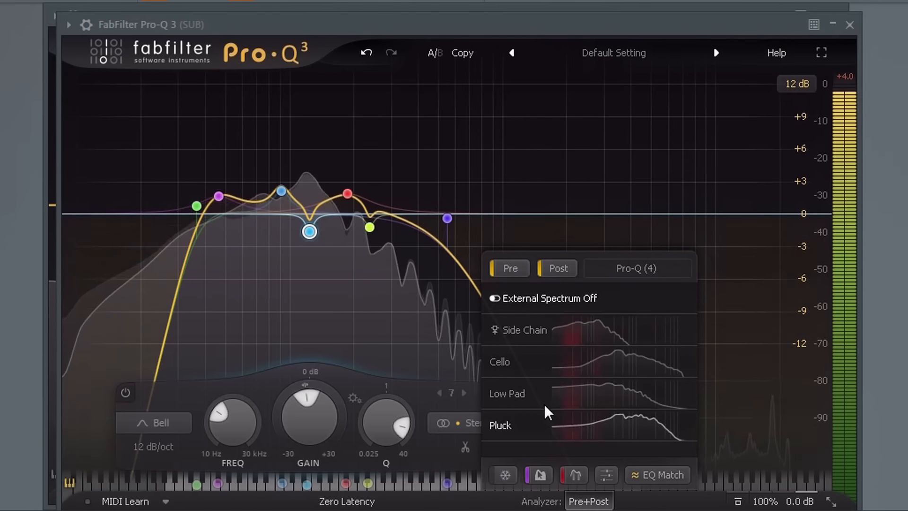
{"action": "mouse_move", "coordinate": [523, 359]}
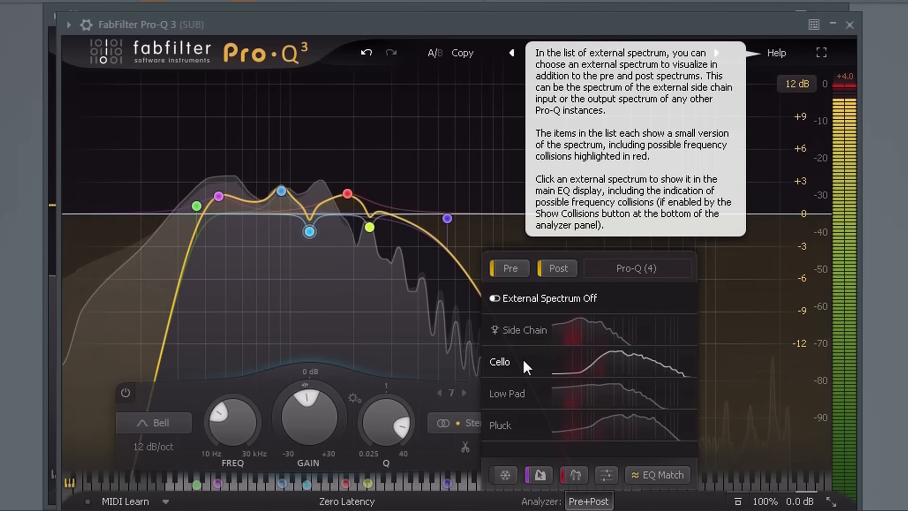
{"action": "left_click", "coordinate": [576, 333]}
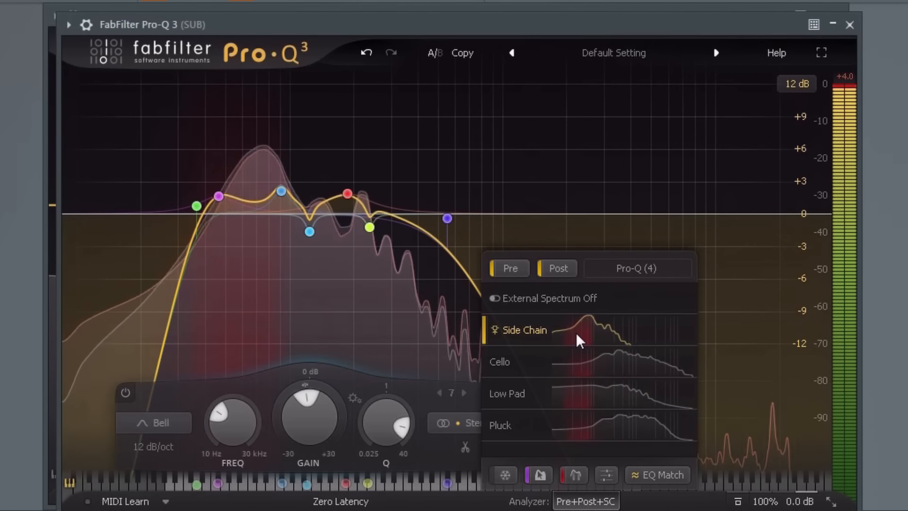
{"action": "left_click", "coordinate": [584, 368]}
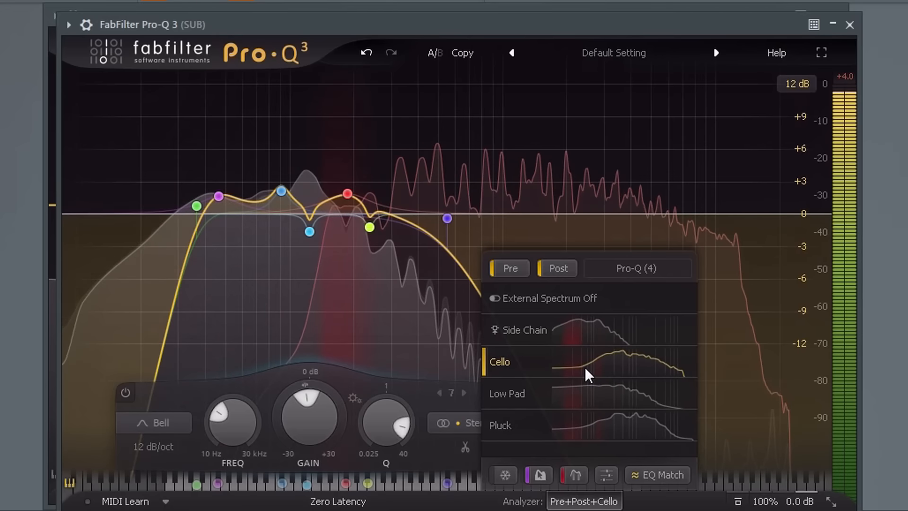
{"action": "left_click", "coordinate": [526, 294]}
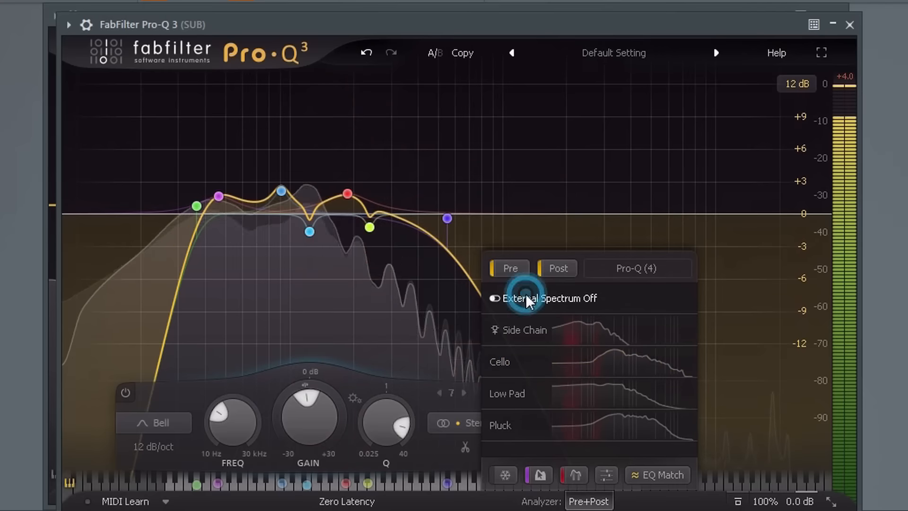
Step: Rename the Cello external spectrum to "Celllo 1" and the Low Pad external spectrum to "Lush pad"
{"action": "left_click", "coordinate": [519, 331]}
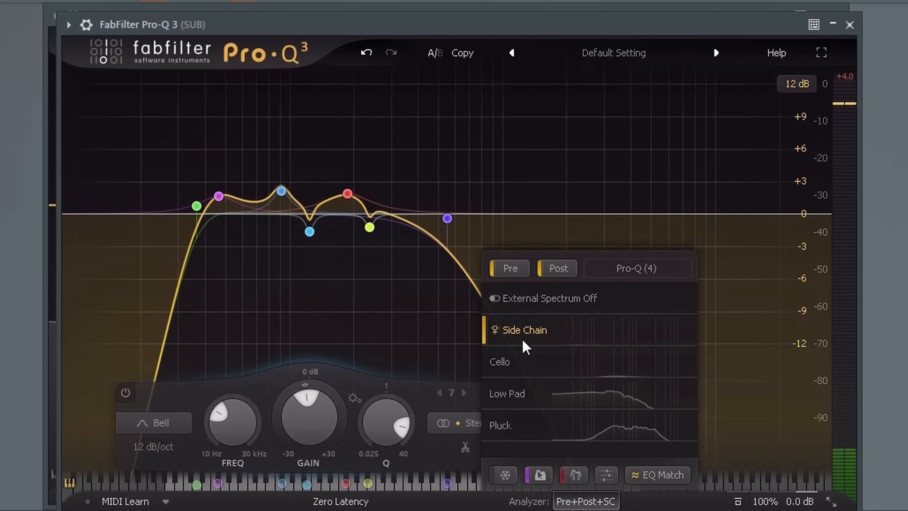
{"action": "left_click", "coordinate": [505, 360]}
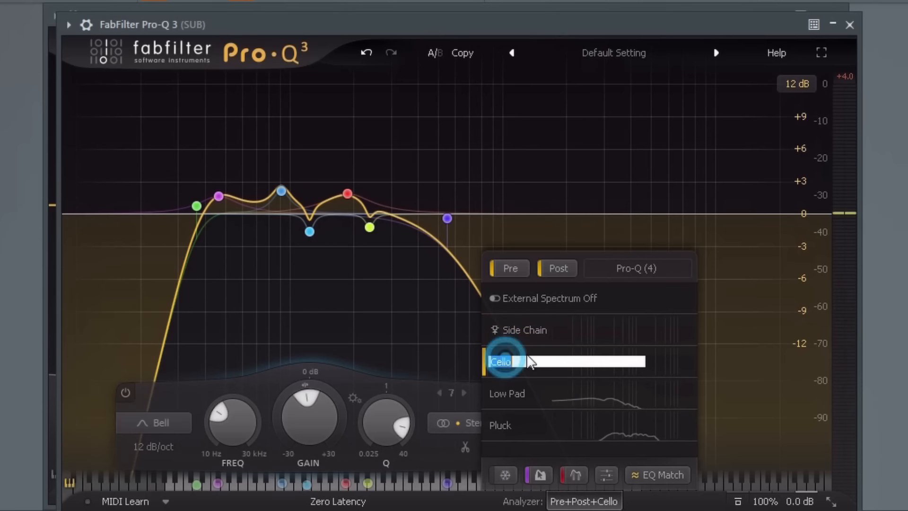
{"action": "double_click", "coordinate": [536, 358]}
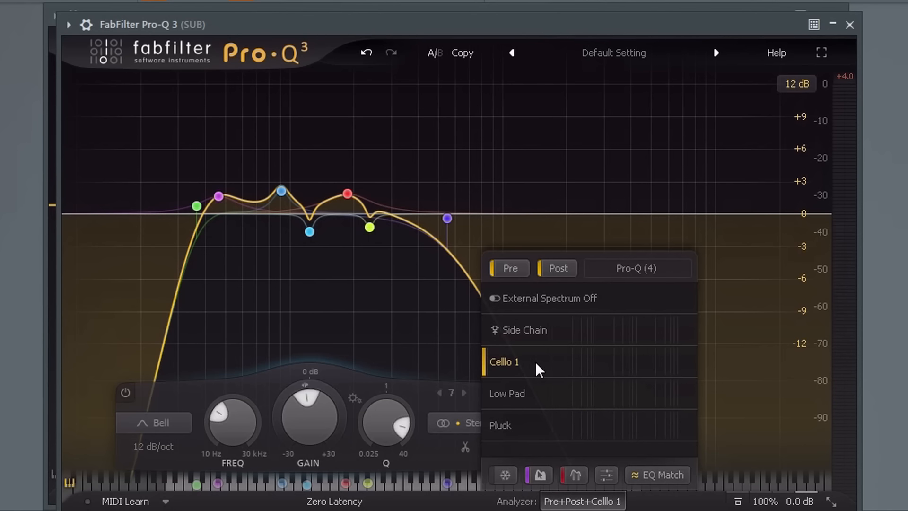
{"action": "double_click", "coordinate": [513, 389]}
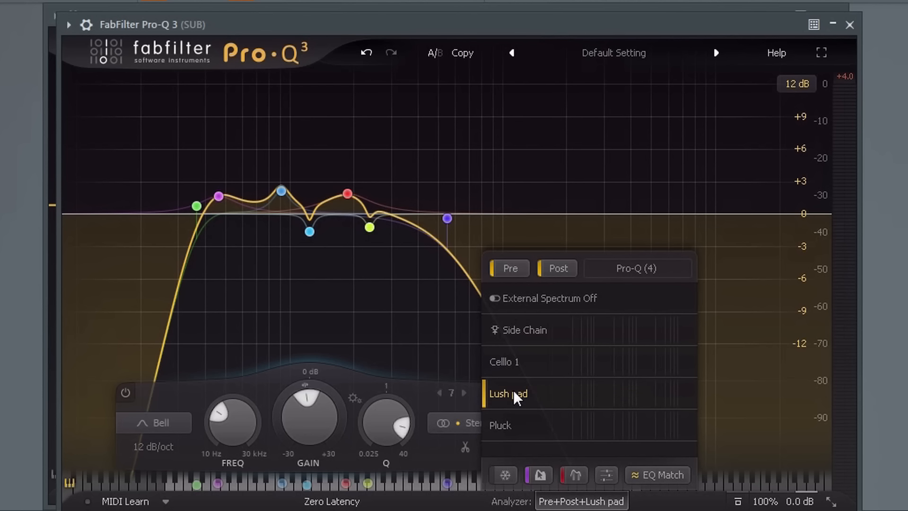
{"action": "mouse_move", "coordinate": [543, 384]}
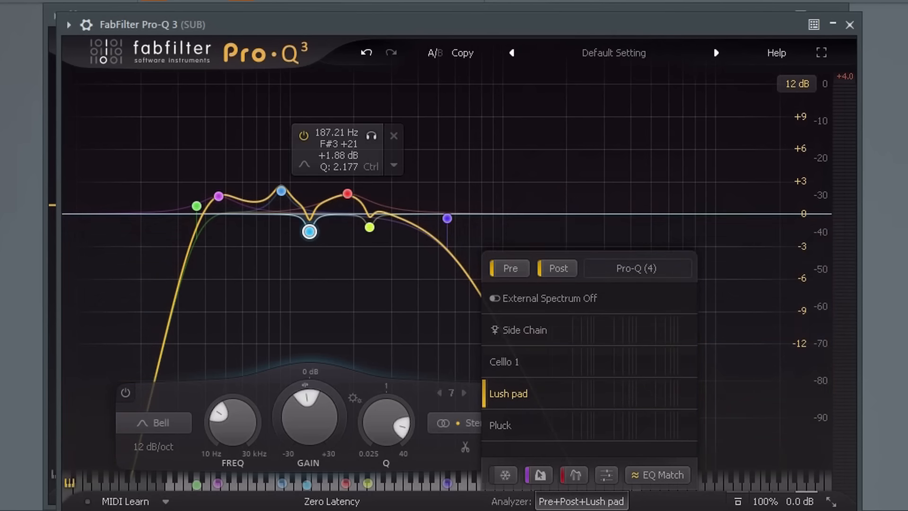
{"action": "double_click", "coordinate": [513, 421]}
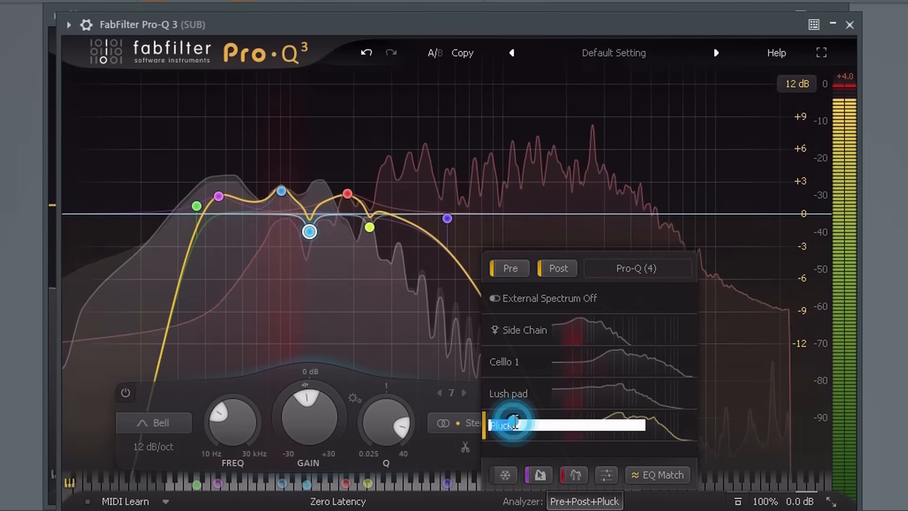
{"action": "left_click", "coordinate": [575, 415]}
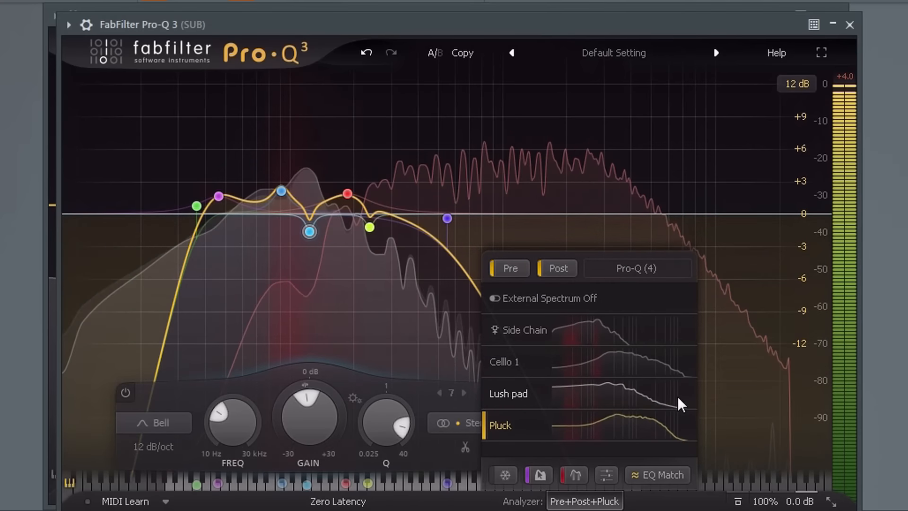
Step: Overlay the Pluck, Lush pad and Celllo 1 spectrums in turn and examine their frequency collisions with the sub
{"action": "left_click", "coordinate": [629, 163]}
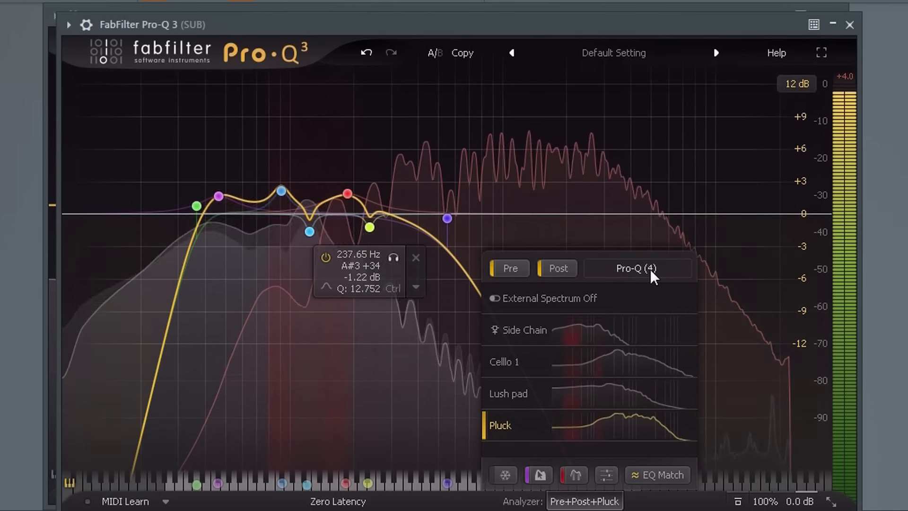
{"action": "left_click", "coordinate": [522, 293]}
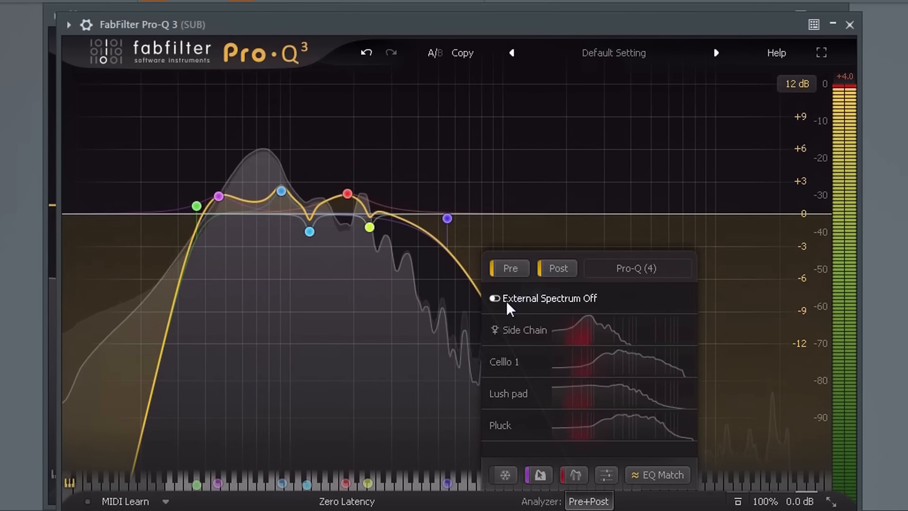
{"action": "left_click", "coordinate": [531, 416]}
{"action": "left_click", "coordinate": [505, 387]}
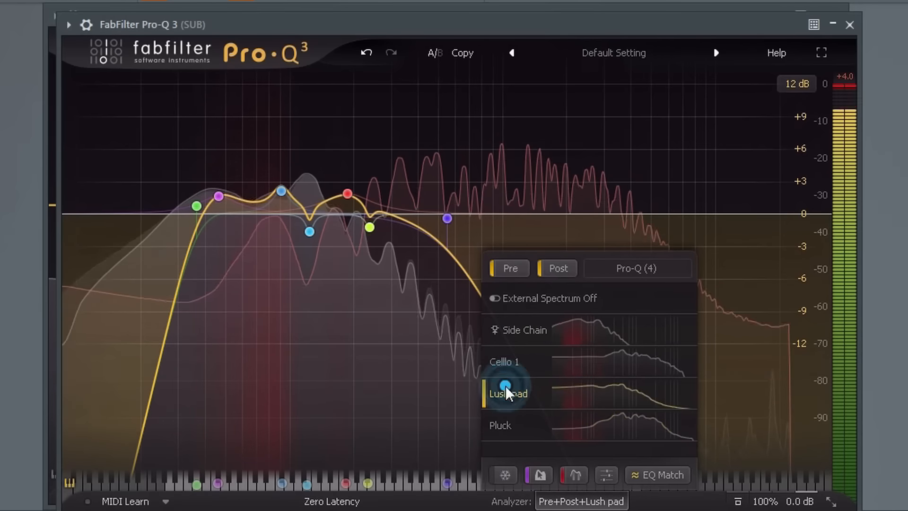
{"action": "left_click", "coordinate": [505, 360]}
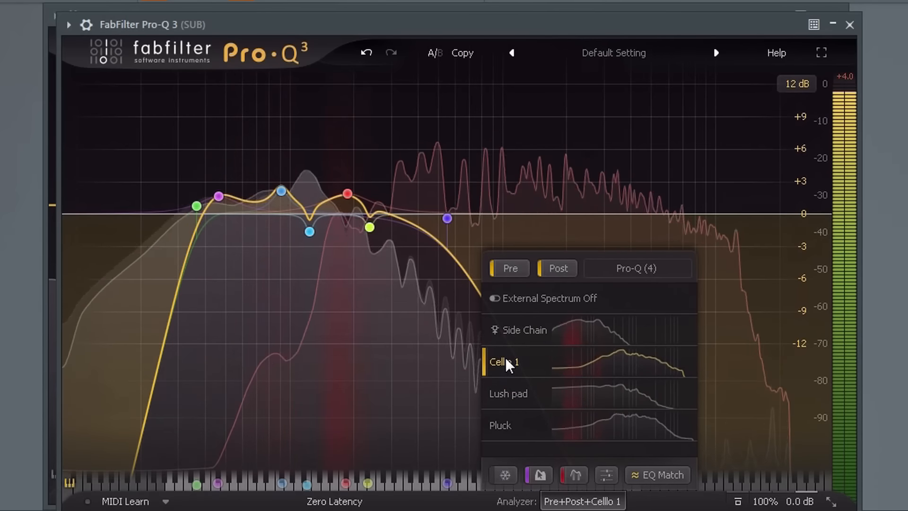
Step: Open and leave EQ Match, add a nearly flat bell band near 358 Hz, and turn the external spectrum off
{"action": "left_click", "coordinate": [662, 475]}
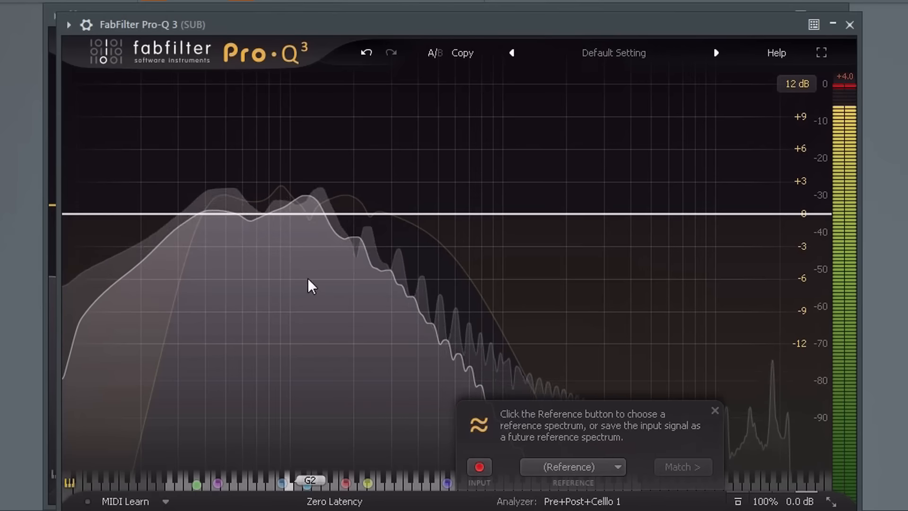
{"action": "left_click", "coordinate": [406, 215]}
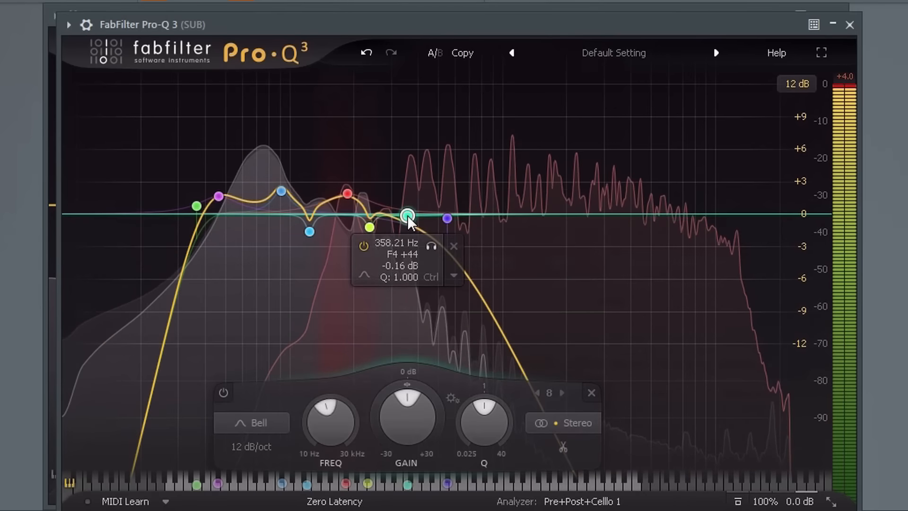
{"action": "left_click", "coordinate": [589, 501]}
{"action": "left_click", "coordinate": [562, 297]}
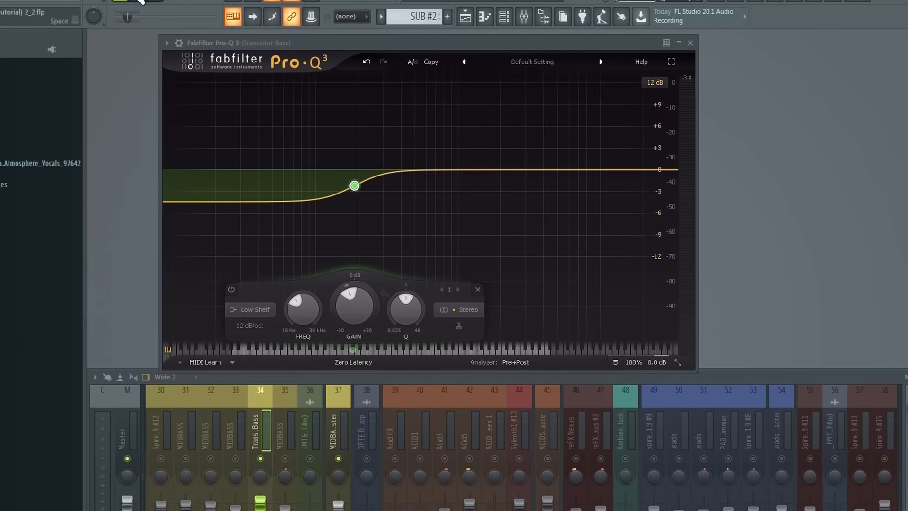
Step: Start playback and give the low shelf band on Transistor Bass a dynamic range of about -6 dB
{"action": "left_click", "coordinate": [138, 1]}
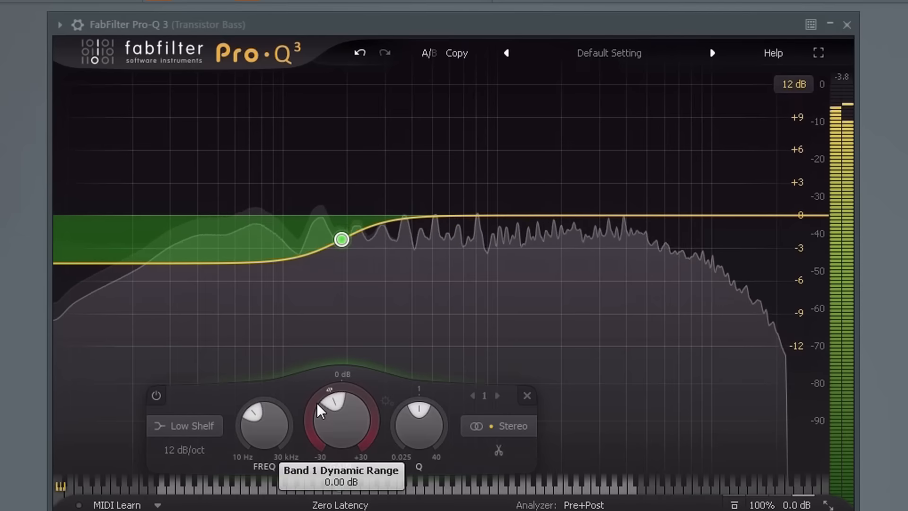
{"action": "mouse_move", "coordinate": [317, 403]}
{"action": "left_click_drag", "start_coordinate": [313, 398], "coordinate": [302, 473]}
{"action": "mouse_move", "coordinate": [352, 306]}
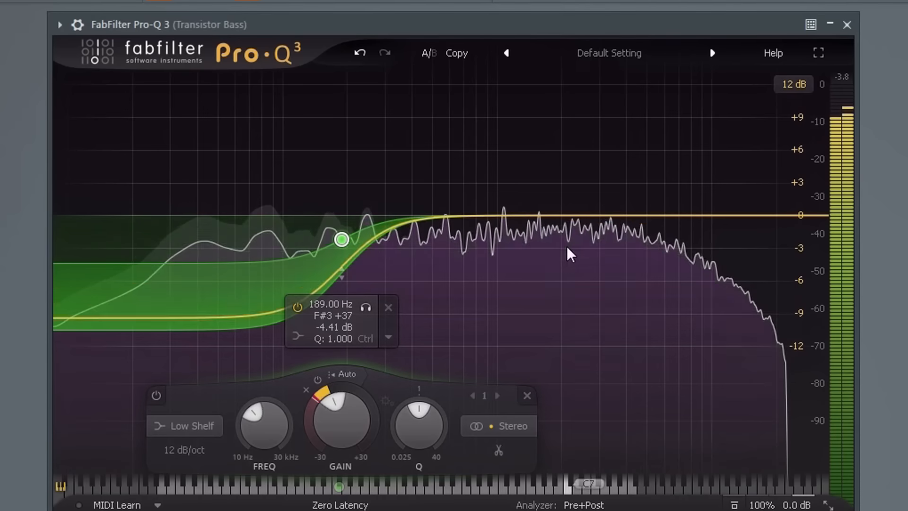
{"action": "left_click", "coordinate": [326, 349]}
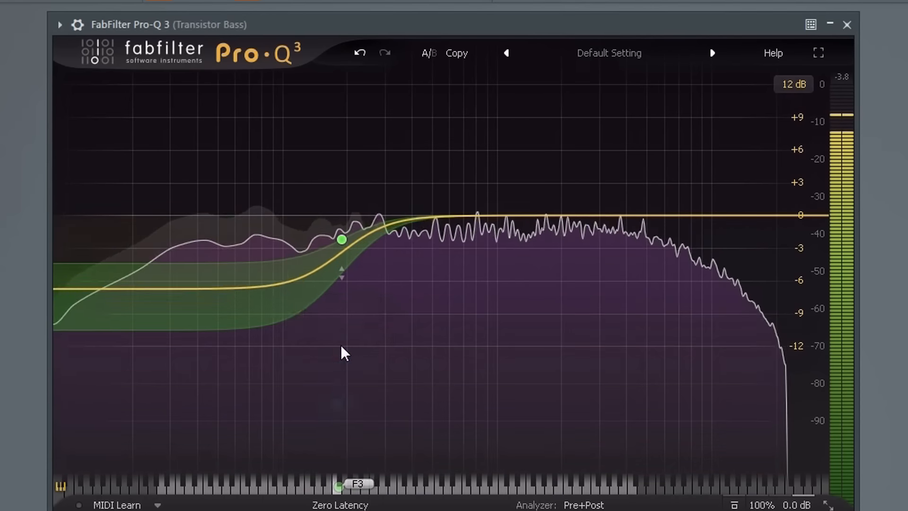
{"action": "left_click", "coordinate": [381, 430]}
Step: Set the dynamic low shelf to about 162 Hz and +0.65 dB with a dynamic range of about -5 dB
{"action": "left_click", "coordinate": [342, 239]}
{"action": "left_click_drag", "start_coordinate": [333, 404], "coordinate": [355, 405]}
{"action": "left_click_drag", "start_coordinate": [258, 407], "coordinate": [341, 396]}
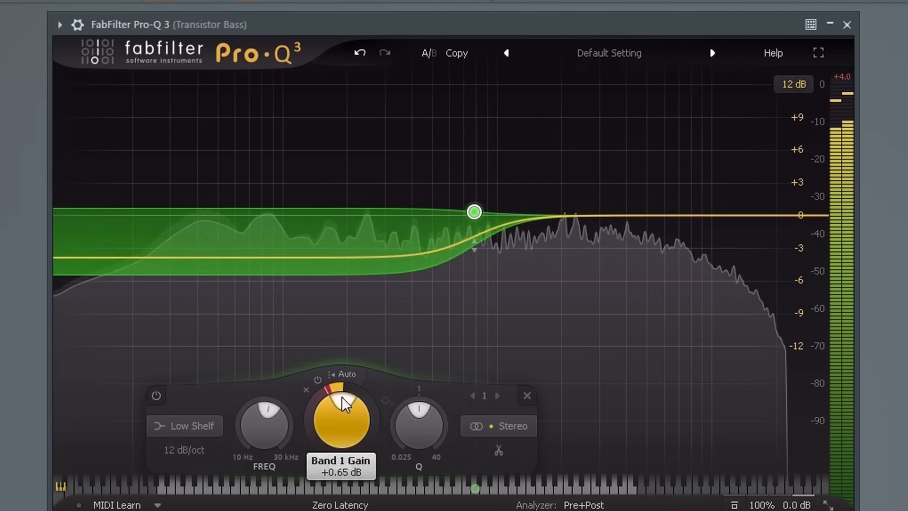
{"action": "left_click_drag", "start_coordinate": [271, 413], "coordinate": [262, 416]}
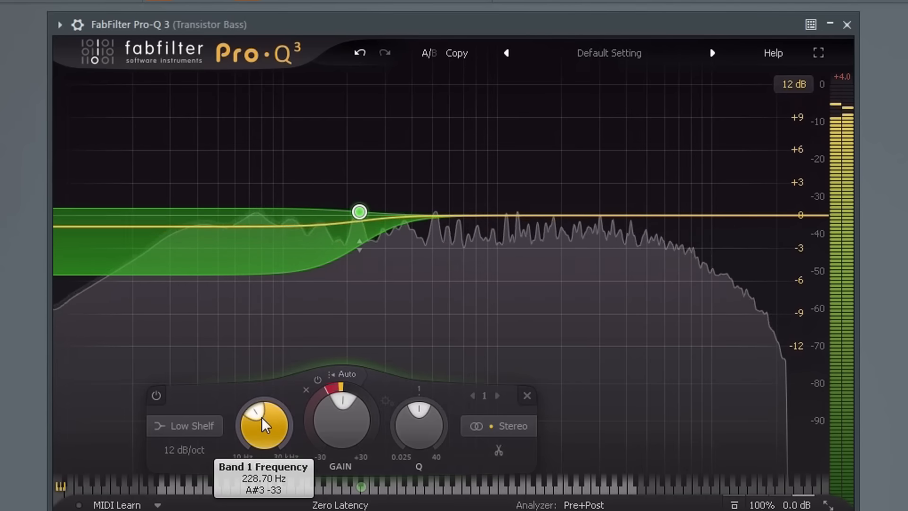
{"action": "left_click_drag", "start_coordinate": [262, 416], "coordinate": [260, 418]}
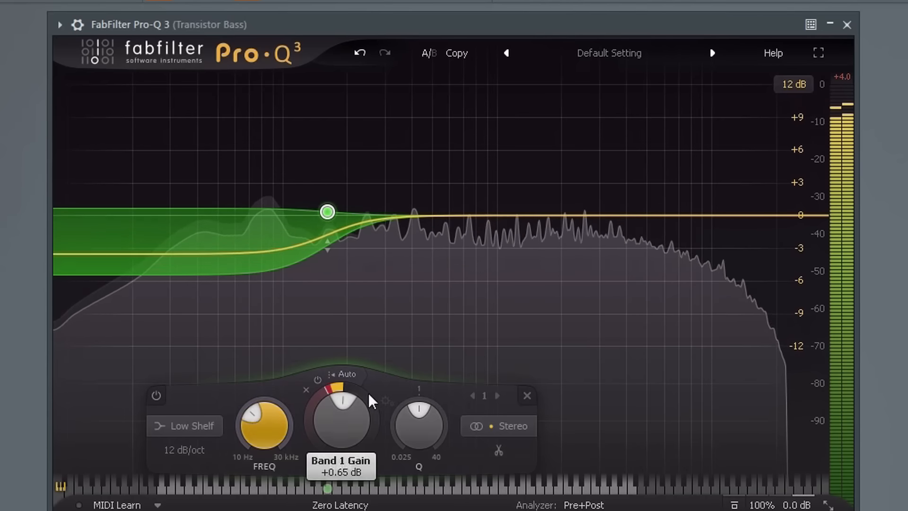
{"action": "left_click_drag", "start_coordinate": [318, 397], "coordinate": [337, 369]}
{"action": "left_click_drag", "start_coordinate": [409, 382], "coordinate": [302, 347]}
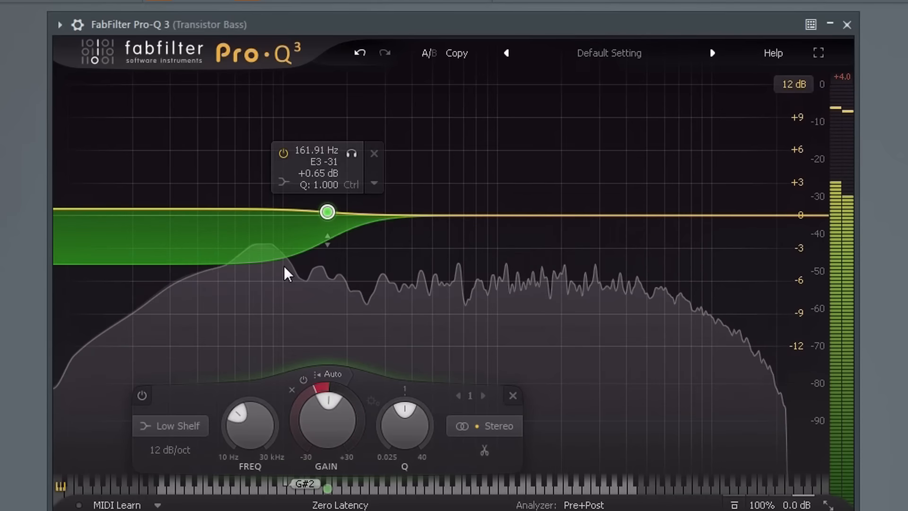
Step: Add a bell band at about 862 Hz and +4.73 dB and make it dynamic
{"action": "left_click", "coordinate": [207, 205]}
{"action": "left_click_drag", "start_coordinate": [210, 210], "coordinate": [481, 170]}
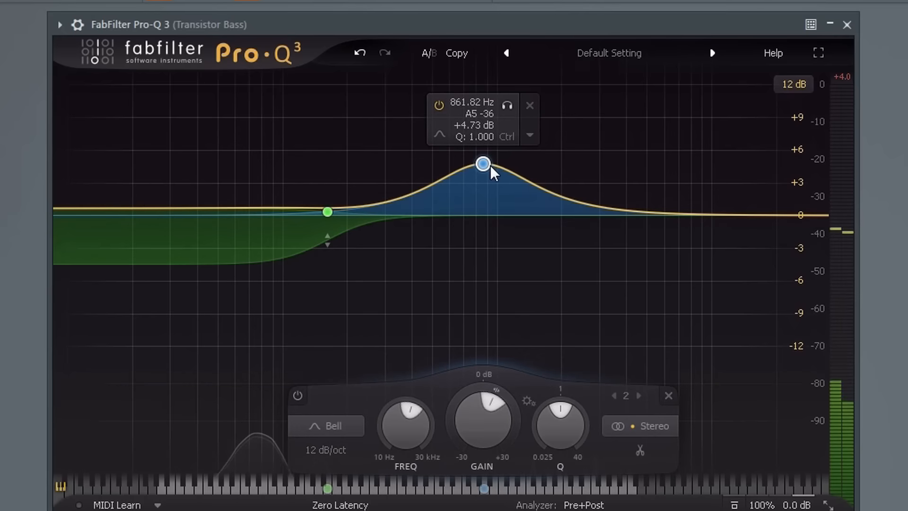
{"action": "right_click", "coordinate": [481, 169]}
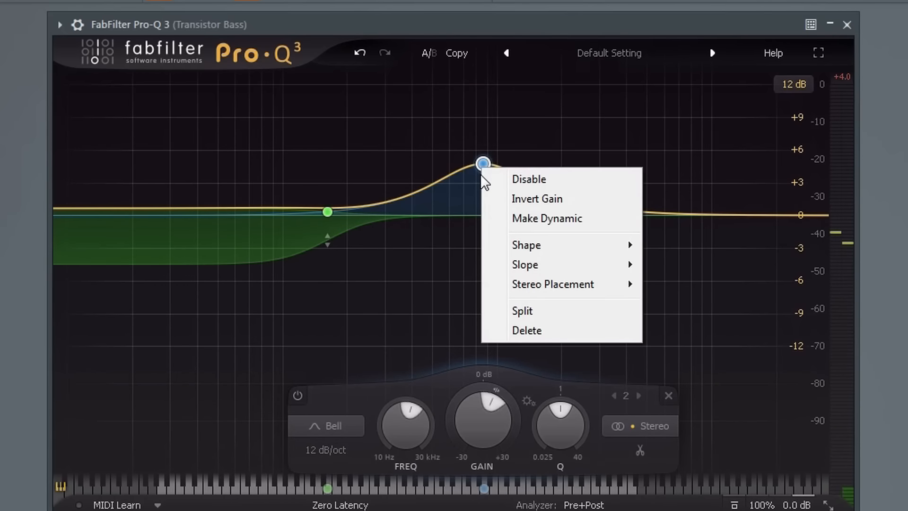
{"action": "left_click", "coordinate": [539, 219]}
Step: Resume playback and raise the bell band's dynamic range to about +14.45 dB
{"action": "key", "text": "space"}
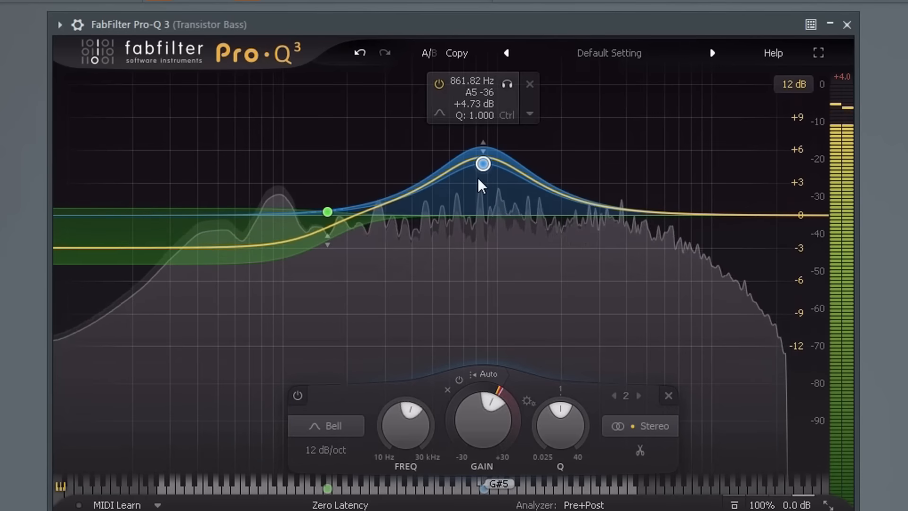
{"action": "left_click_drag", "start_coordinate": [499, 389], "coordinate": [445, 422]}
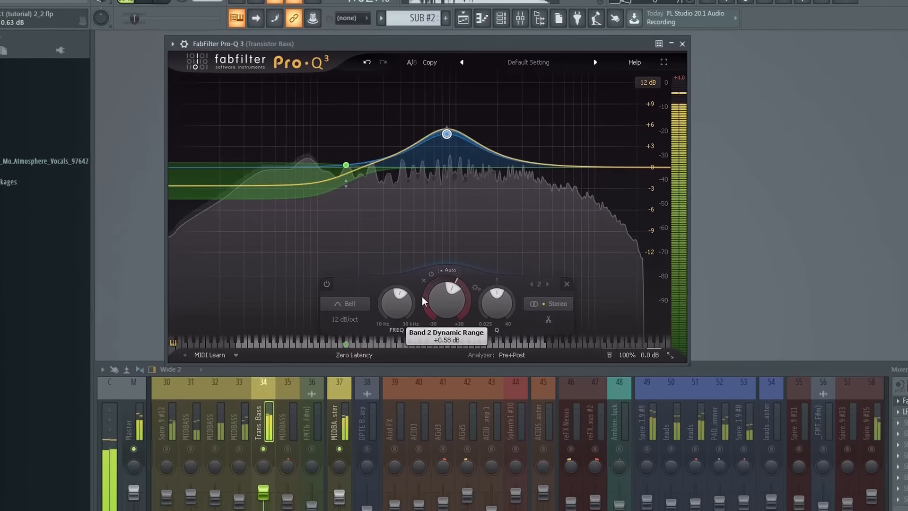
{"action": "left_click_drag", "start_coordinate": [424, 301], "coordinate": [440, 193]}
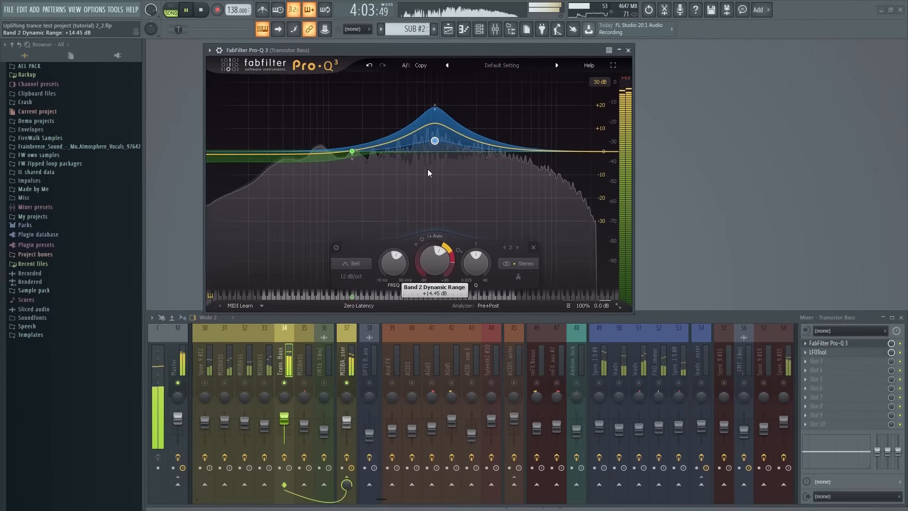
Step: Move the dynamic bell band to about 623 Hz at +4.33 dB and widen it to a Q of about 0.288
{"action": "left_click_drag", "start_coordinate": [429, 149], "coordinate": [424, 180]}
{"action": "mouse_move", "coordinate": [435, 141]}
{"action": "left_mouse_down"}
{"action": "mouse_move", "coordinate": [487, 141]}
{"action": "mouse_move", "coordinate": [492, 113]}
{"action": "mouse_move", "coordinate": [400, 125]}
{"action": "mouse_move", "coordinate": [398, 137]}
{"action": "mouse_move", "coordinate": [418, 142]}
{"action": "left_mouse_up"}
{"action": "scroll", "coordinate": [418, 141], "scroll_direction": "down", "scroll_amount": 3}
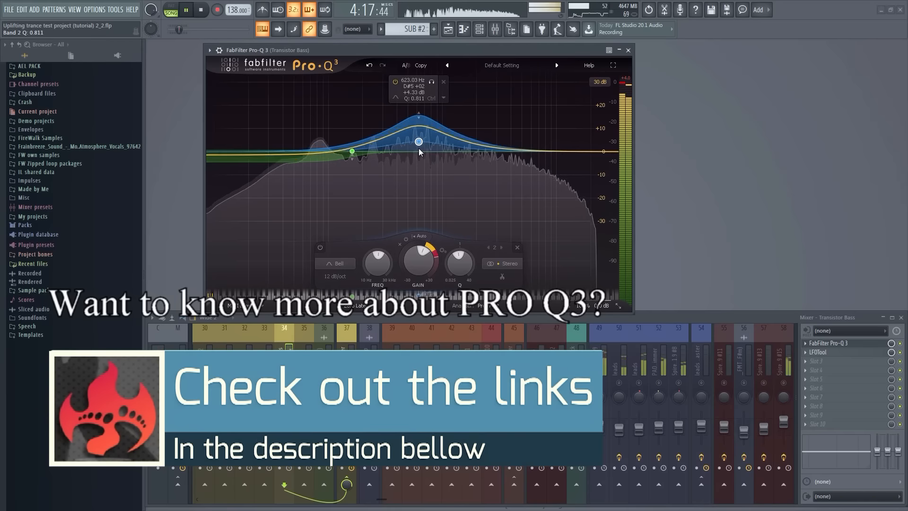
{"action": "scroll", "coordinate": [419, 141], "scroll_direction": "down", "scroll_amount": 1}
{"action": "scroll", "coordinate": [419, 141], "scroll_direction": "up", "scroll_amount": 6}
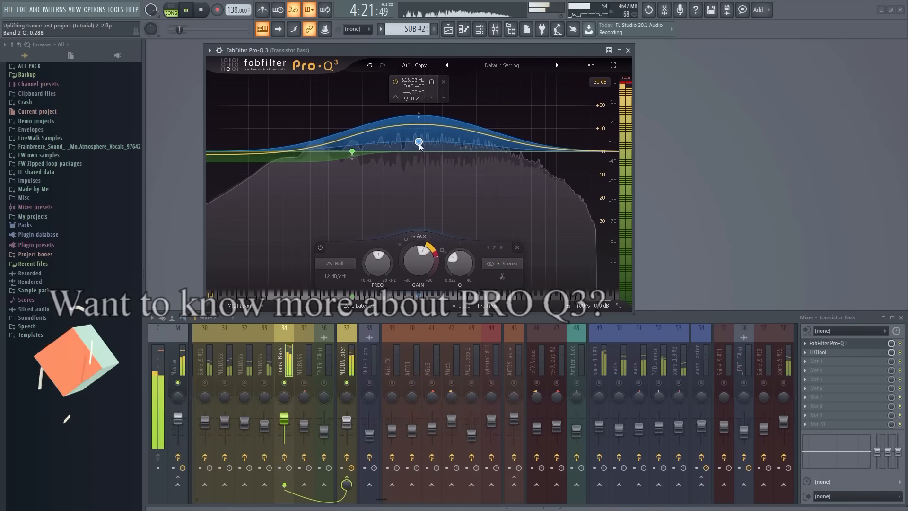